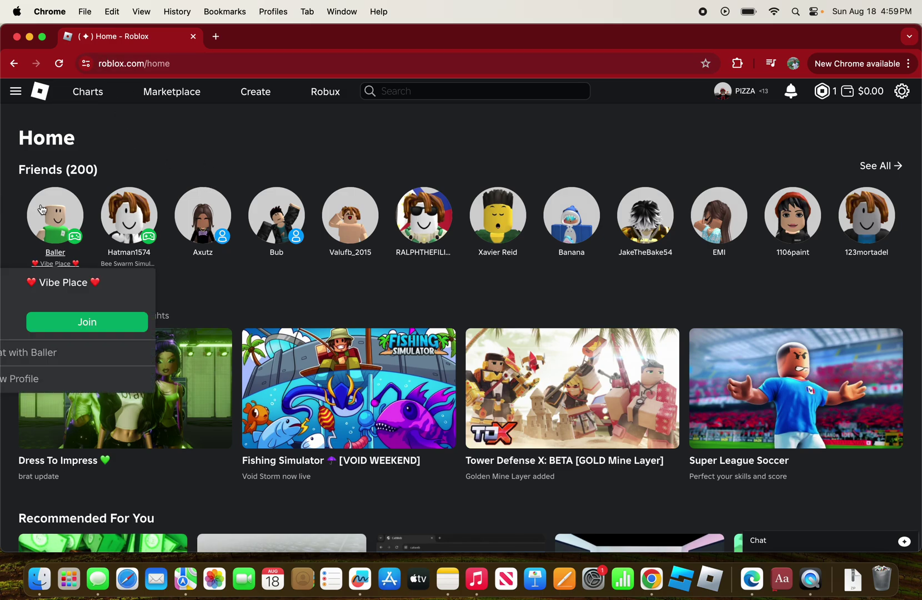
Step: Go from the Roblox site to Creator Hub's Creations page listing your experiences
mouse_move(719, 222)
scroll(726, 309, "down", 6)
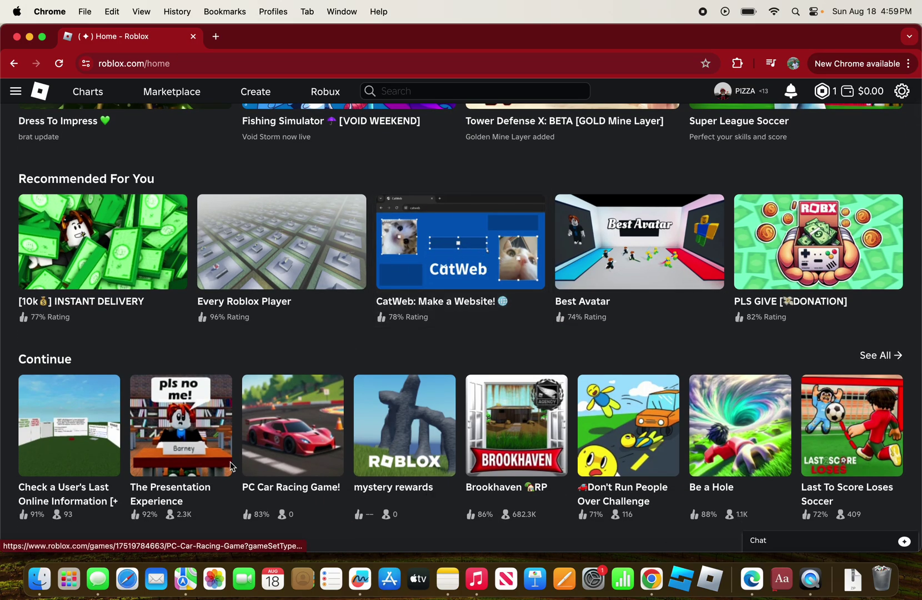
scroll(241, 470, "down", 15)
scroll(241, 471, "down", 15)
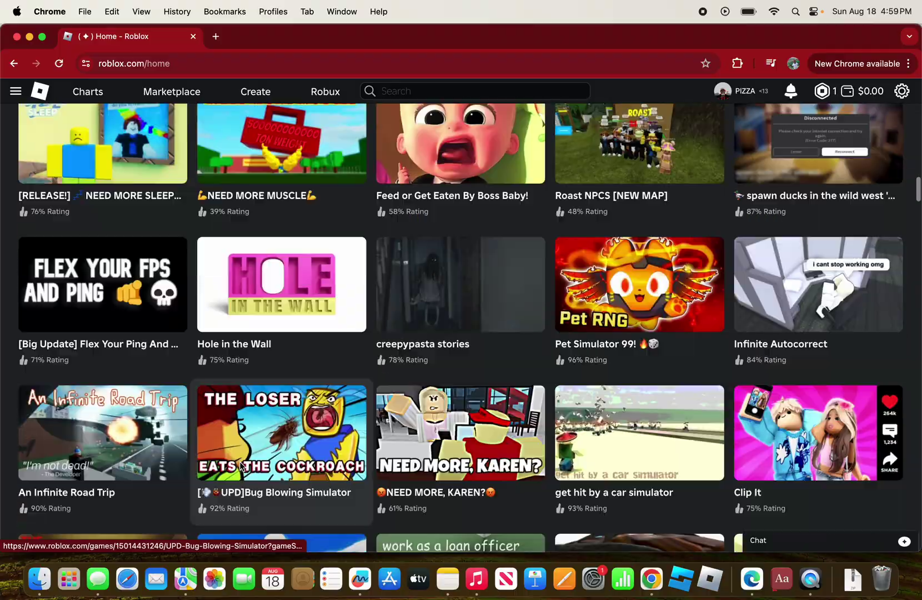
scroll(100, 160, "up", 2)
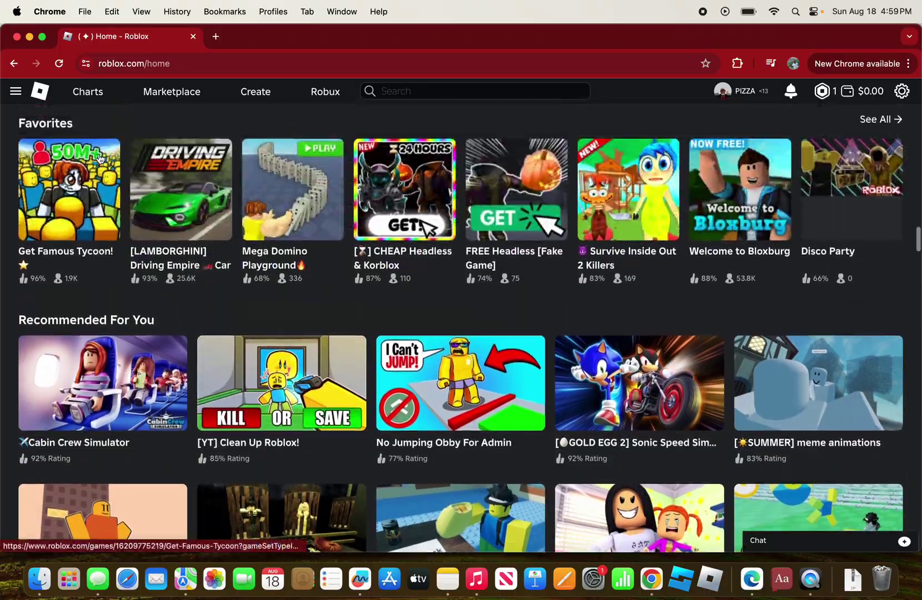
scroll(315, 251, "down", 15)
scroll(316, 252, "up", 20)
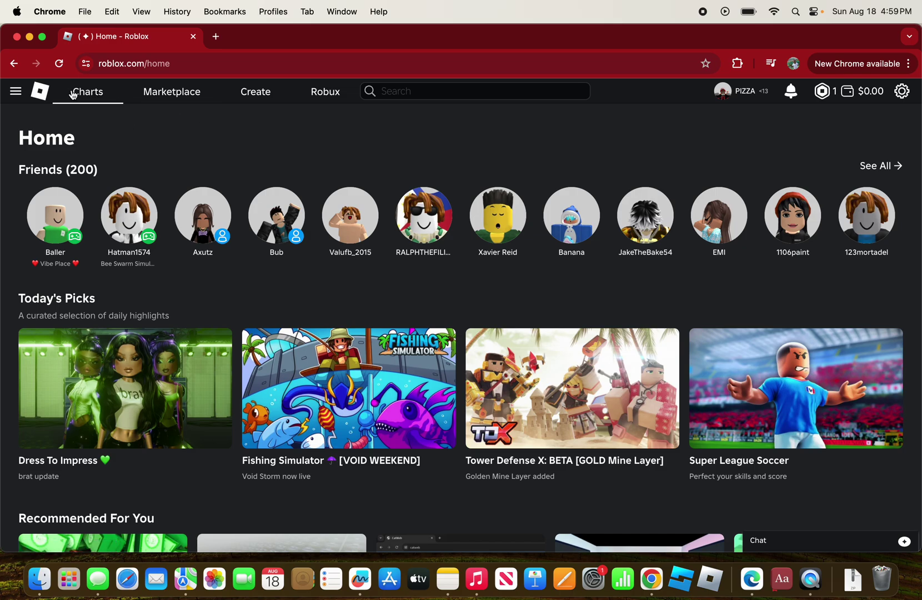
left_click(260, 95)
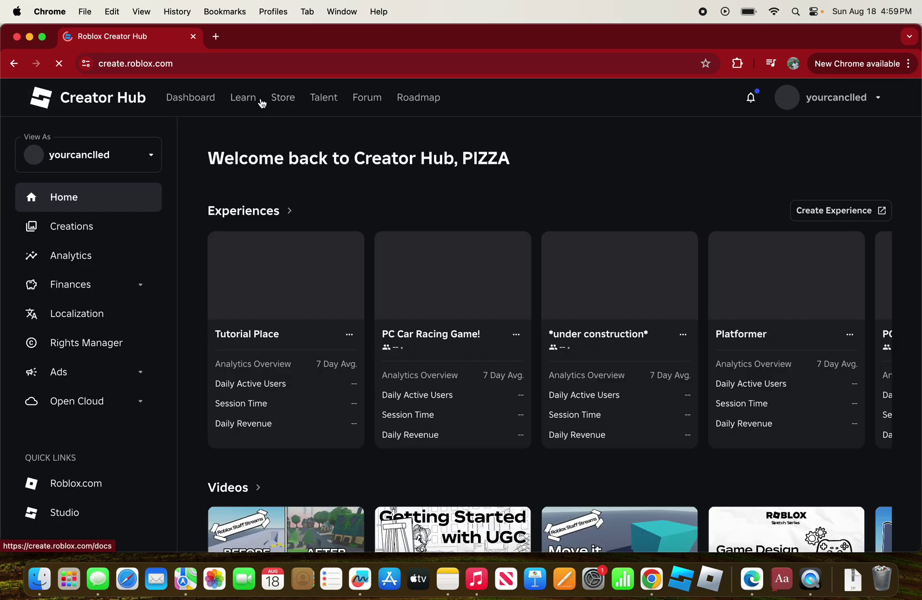
left_click(94, 239)
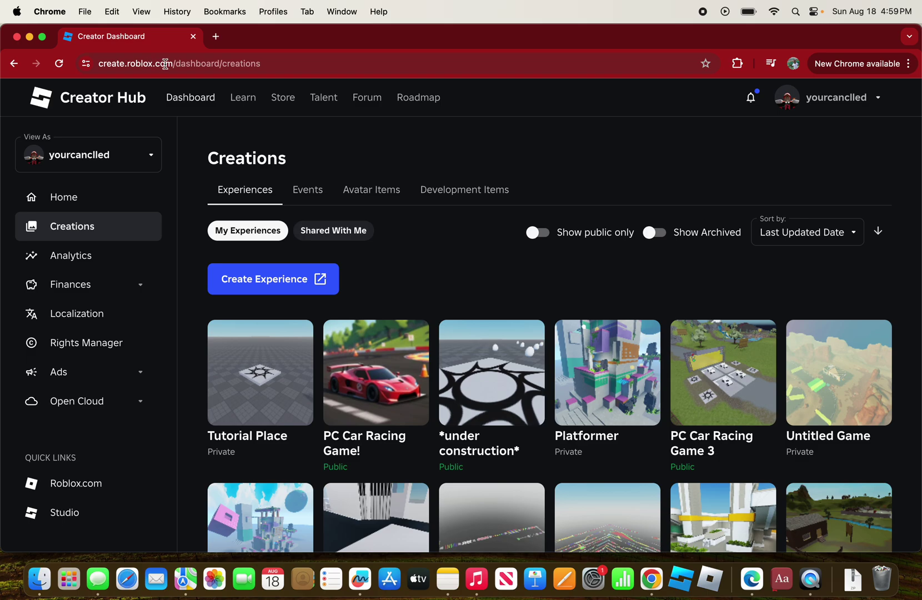
Step: Browse the first and second pages of the experiences list
scroll(317, 286, "down", 10)
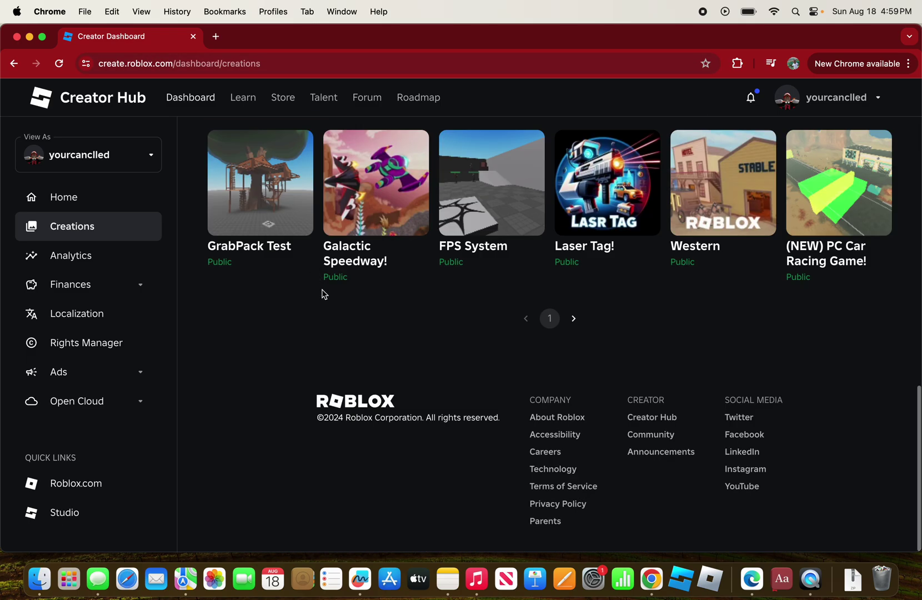
left_click(573, 320)
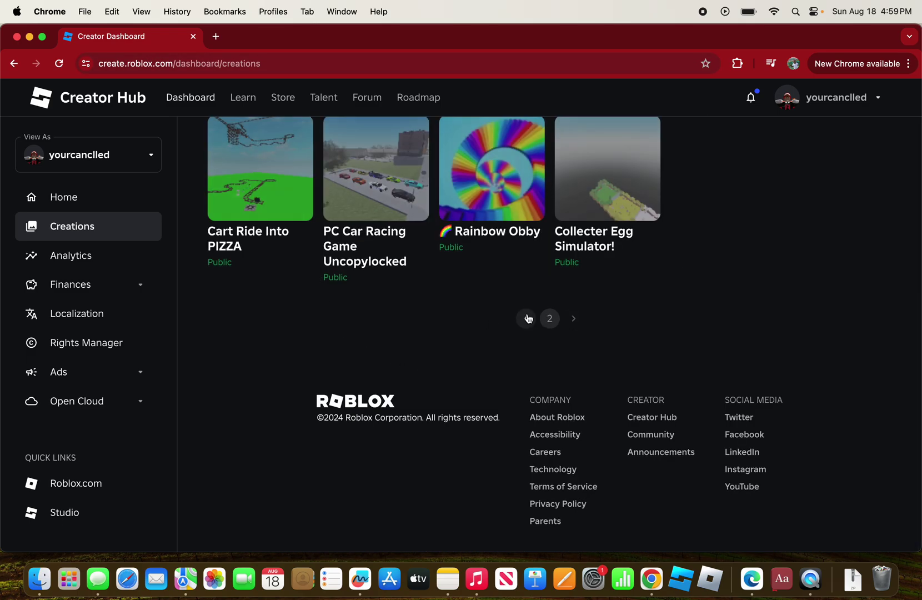
left_click(526, 319)
scroll(498, 309, "down", 10)
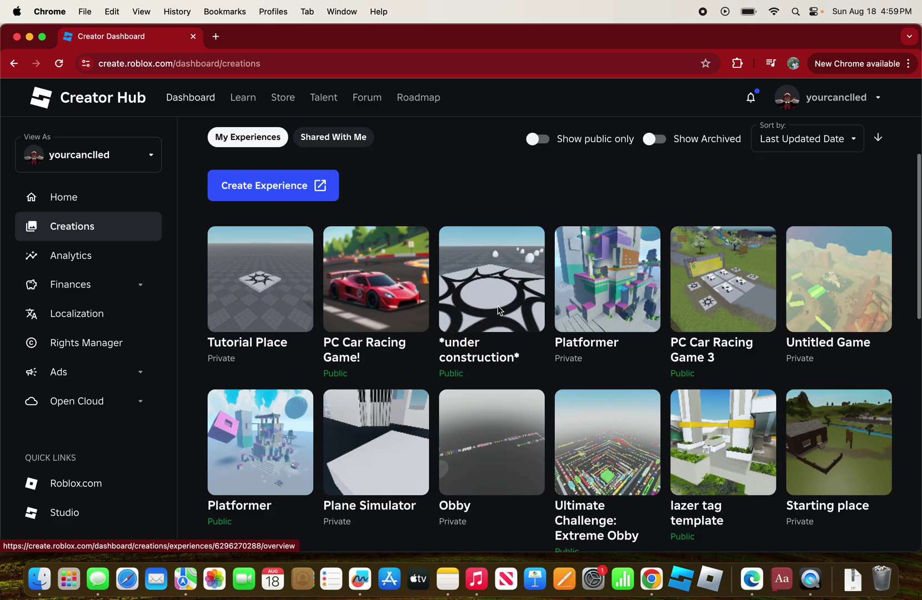
left_click(574, 319)
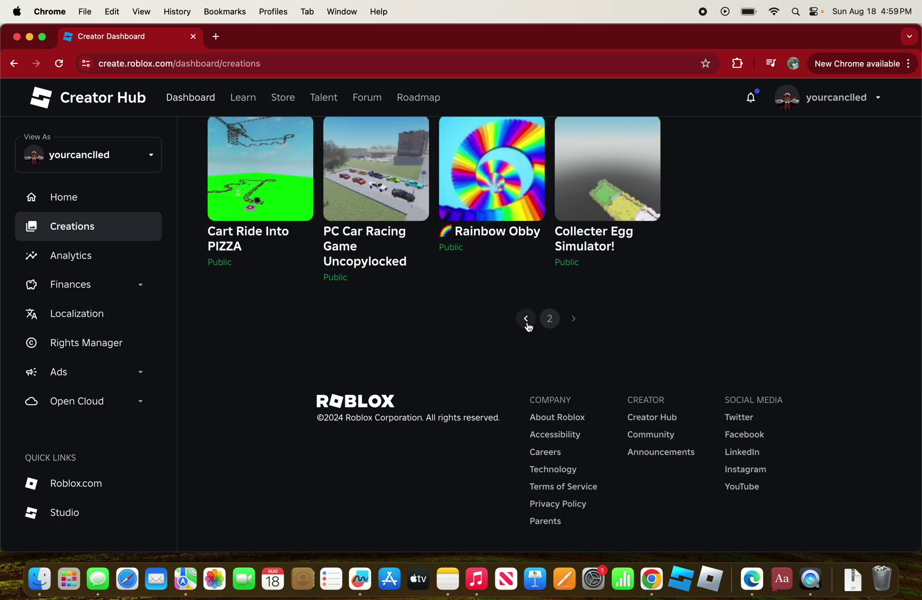
left_click(526, 318)
Step: Show archived experiences, check page two, then hide archived experiences again
left_click(654, 236)
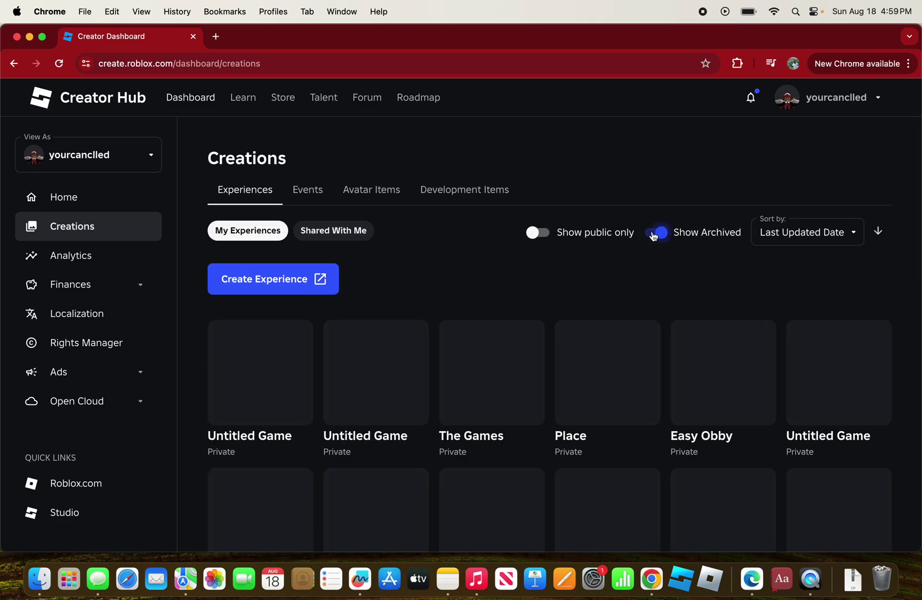
scroll(598, 291, "down", 10)
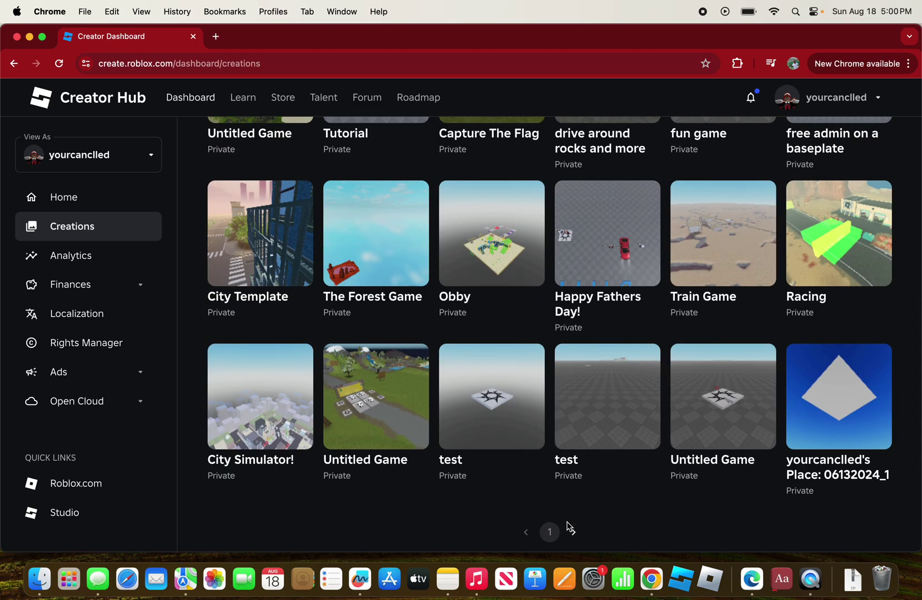
left_click(574, 531)
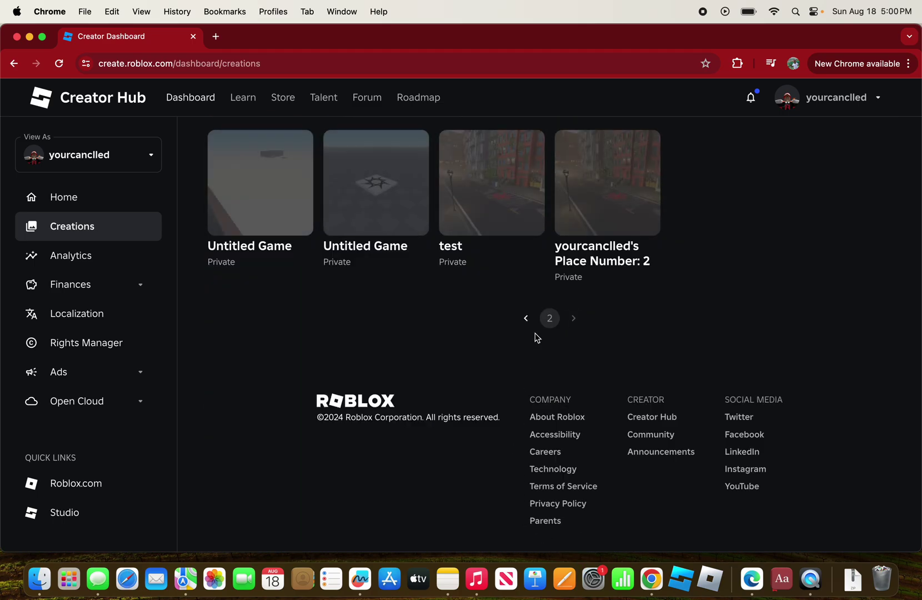
left_click(525, 318)
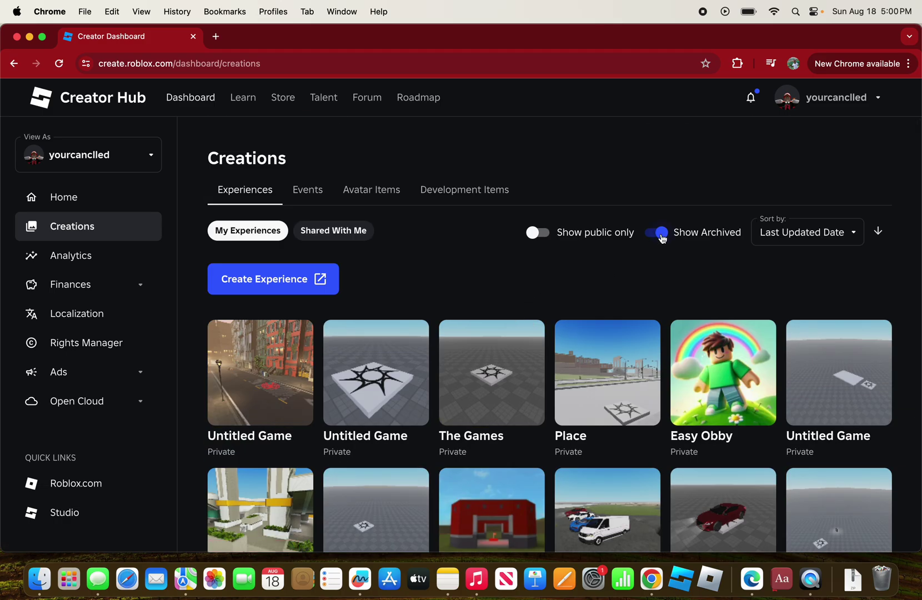
left_click(656, 232)
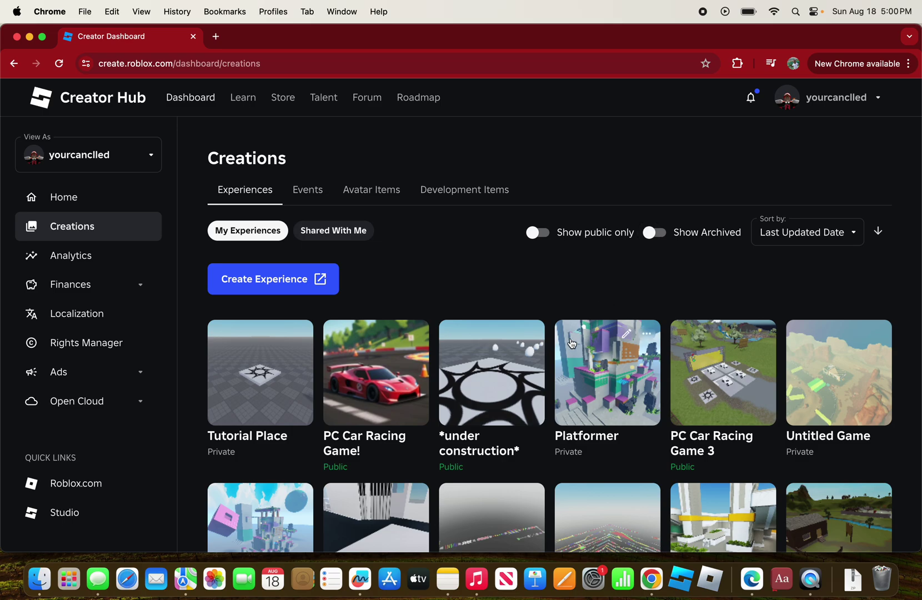
scroll(436, 381, "down", 3)
mouse_move(392, 261)
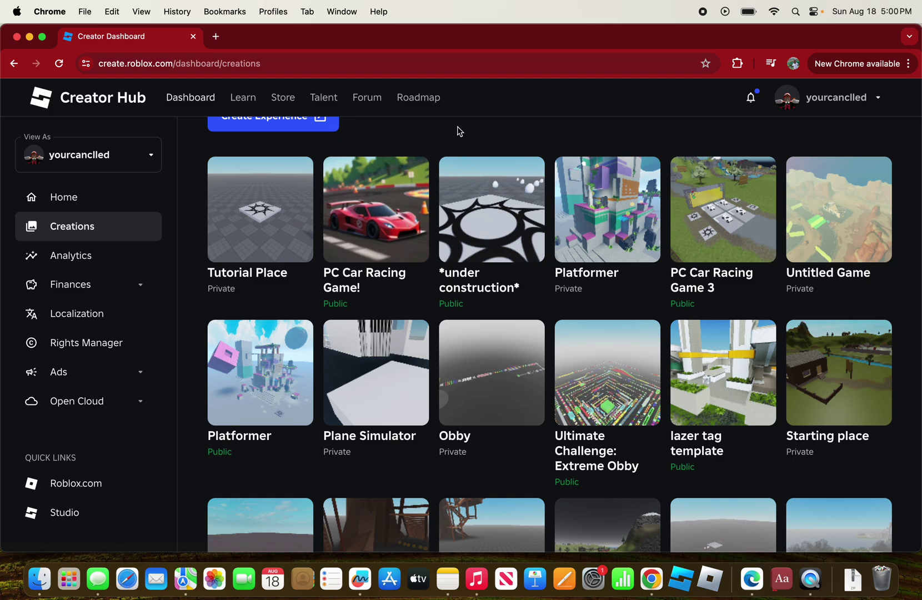
Step: Open PC Car Racing Game! and highlight its title and 287 visits count
left_click(361, 209)
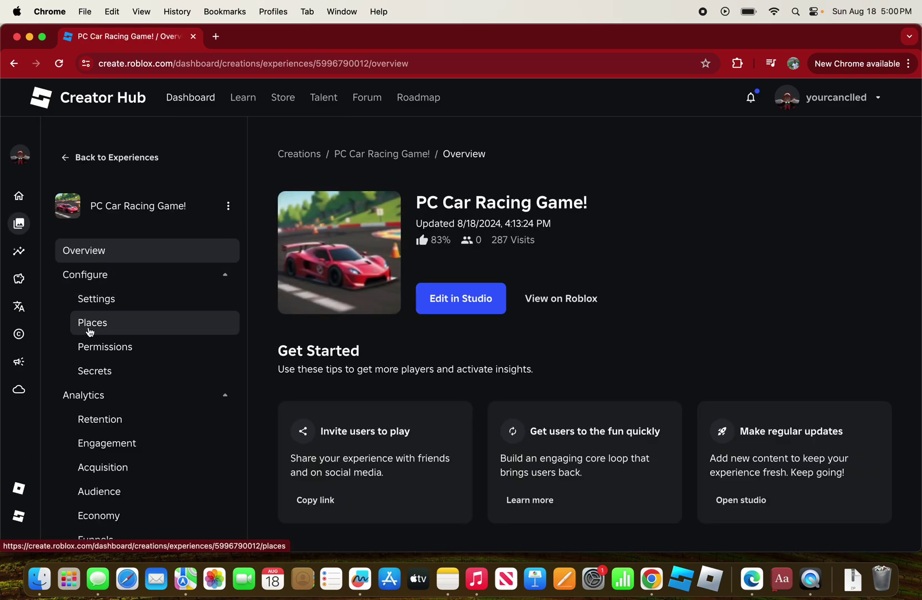
left_click_drag(416, 203, 625, 209)
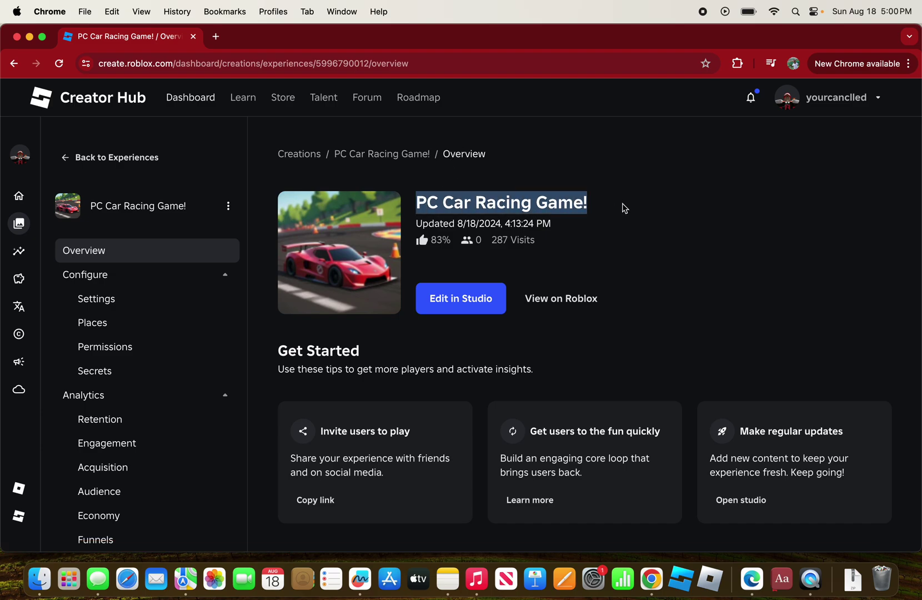
left_click(651, 208)
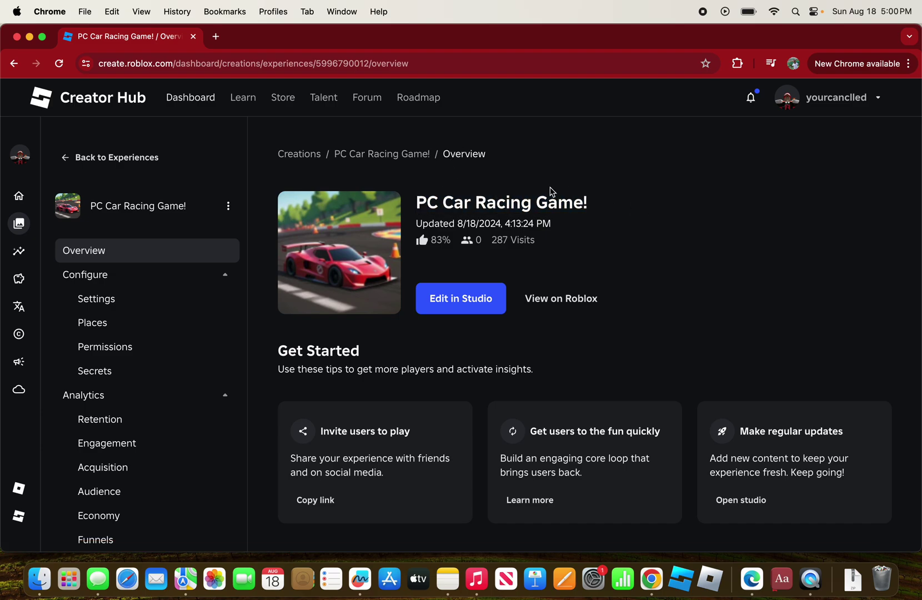
left_click_drag(414, 205, 562, 202)
left_click(562, 202)
left_click_drag(491, 240, 551, 245)
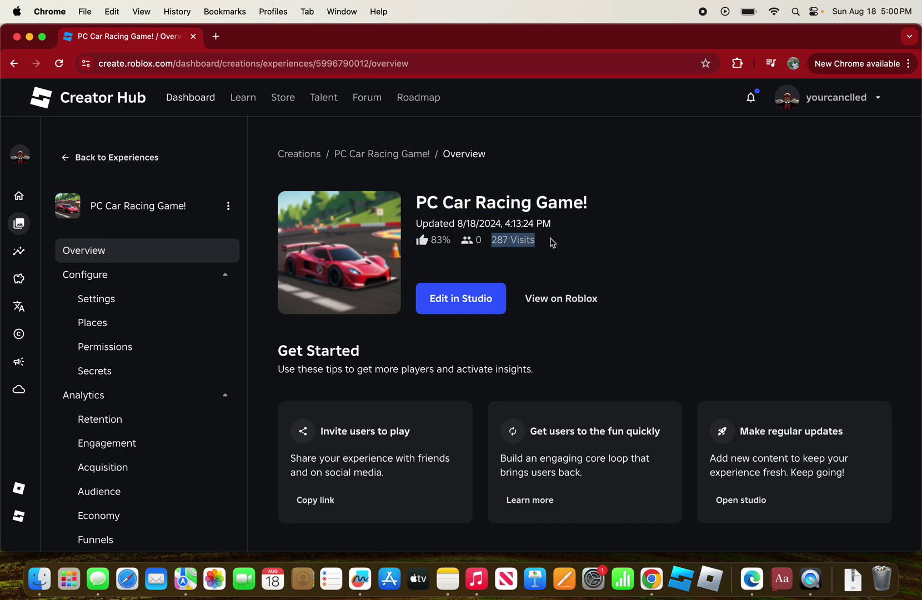
left_click(551, 243)
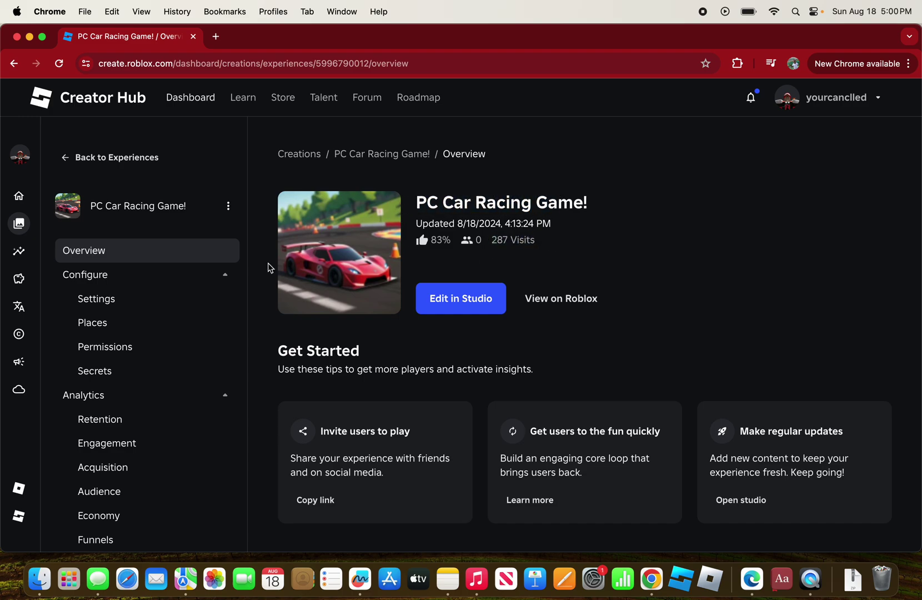
Step: Visit the game's Settings, return to Overview, and scroll the sidebar toward Moderation
left_click(174, 305)
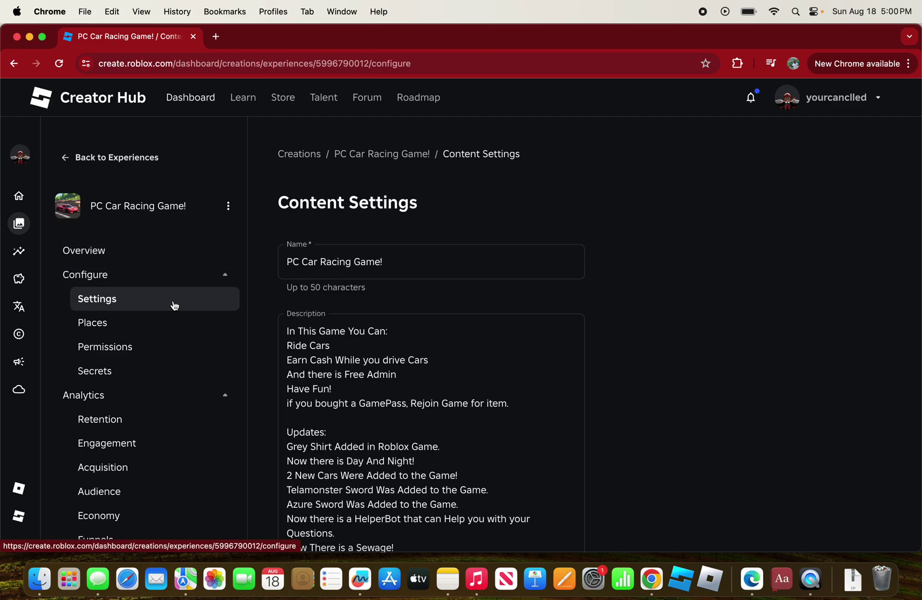
left_click(174, 249)
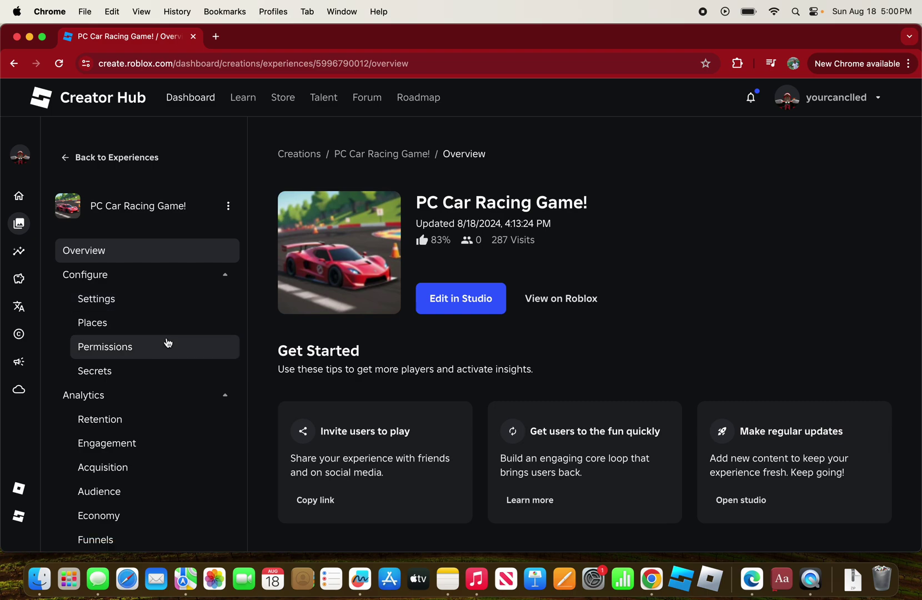
scroll(167, 342, "down", 3)
scroll(167, 341, "down", 15)
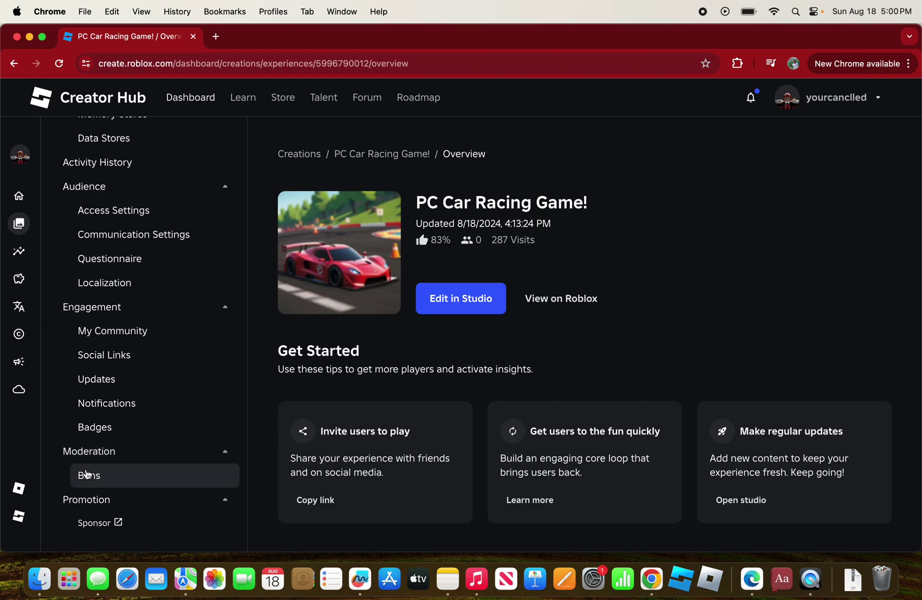
Step: Open the game's Bans page and read the Add users to ban explanation
left_click(88, 476)
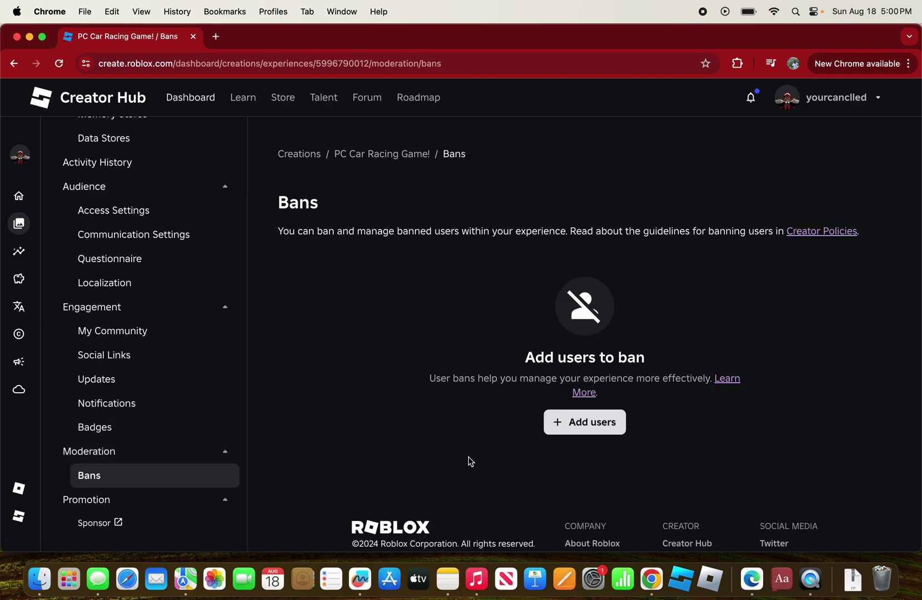
left_click_drag(522, 365, 662, 364)
left_click(663, 364)
left_click_drag(413, 380, 544, 392)
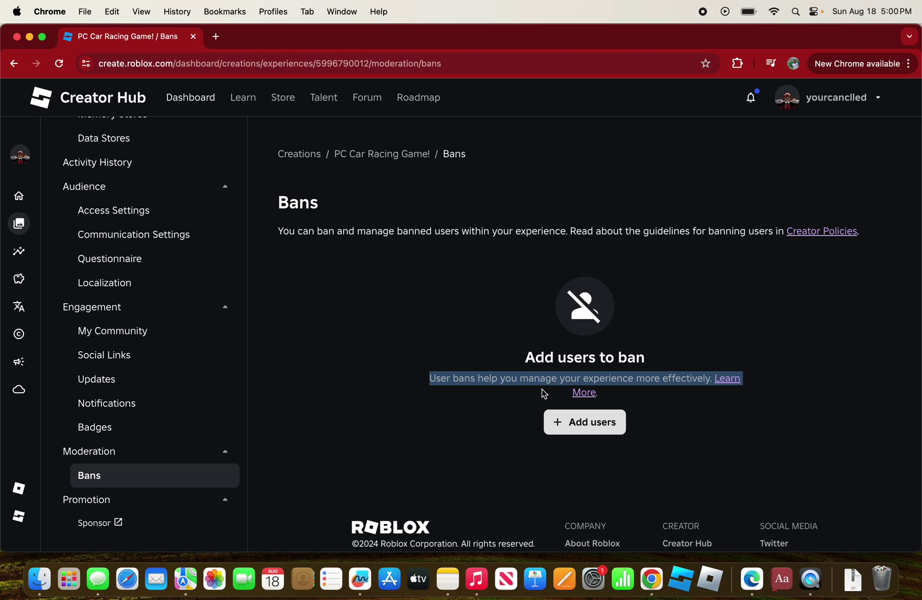
left_click(545, 393)
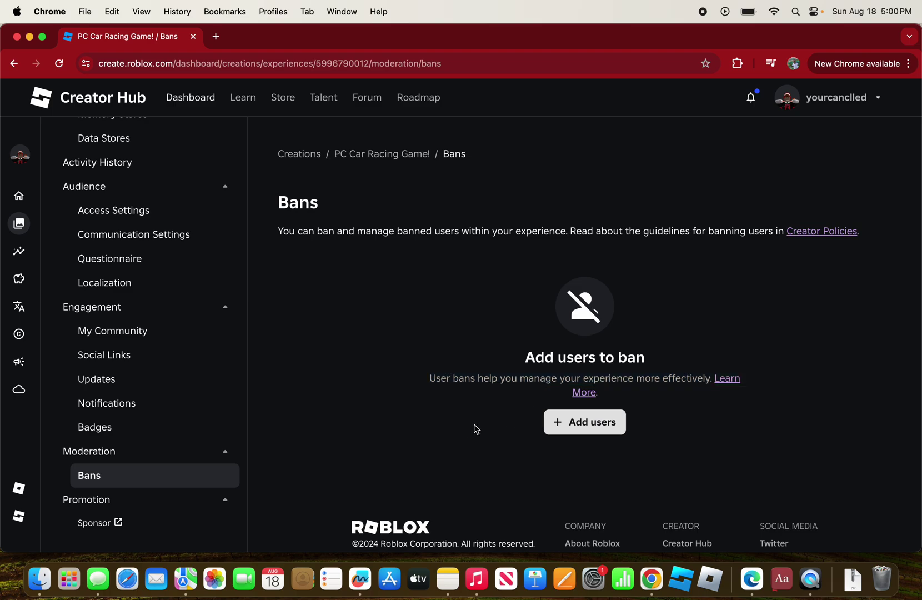
Step: Open the Add Users to Ban form, select the User IDs field, and open a new tab
left_click(564, 422)
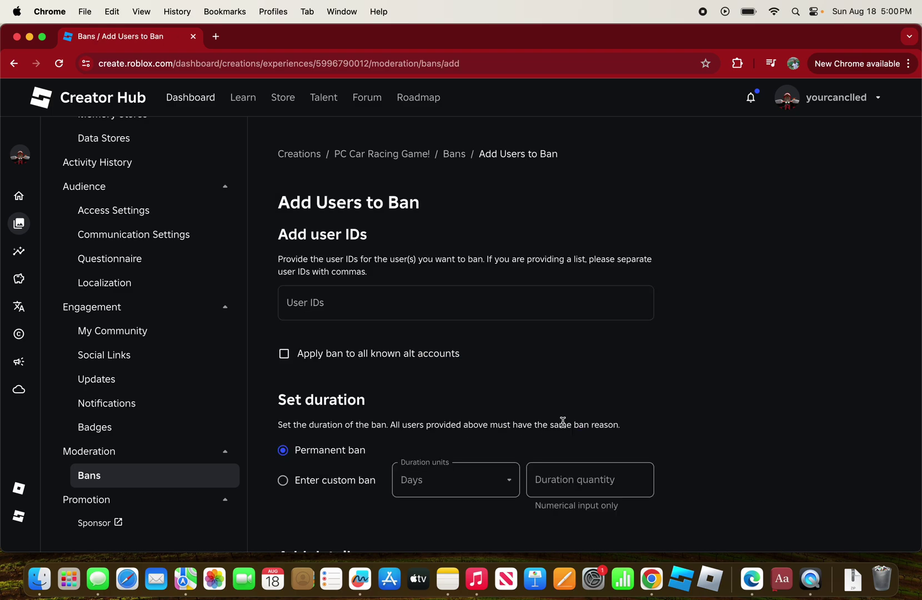
left_click(338, 291)
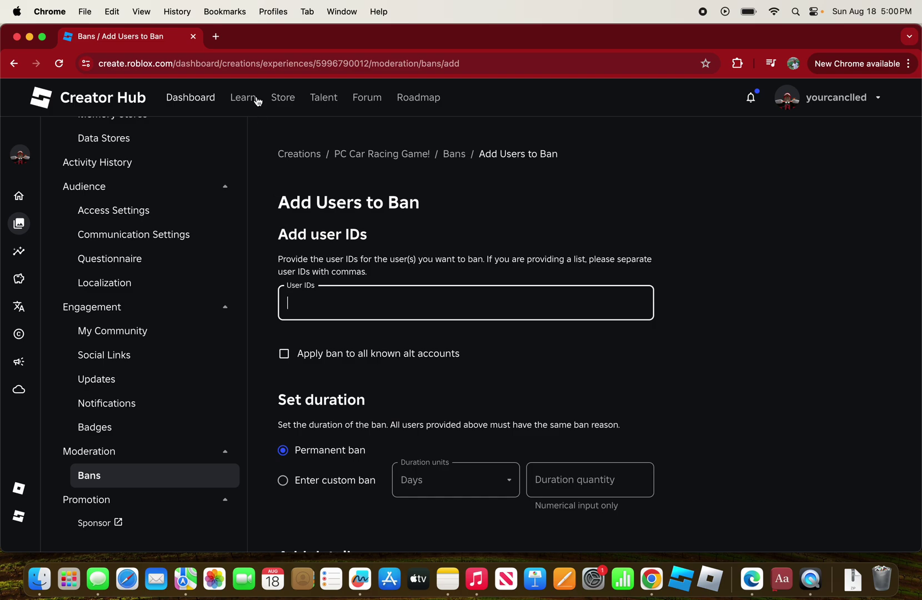
left_click(215, 37)
Step: Load roblox.com, search for the player's username, and open their profile
type("roblox.com")
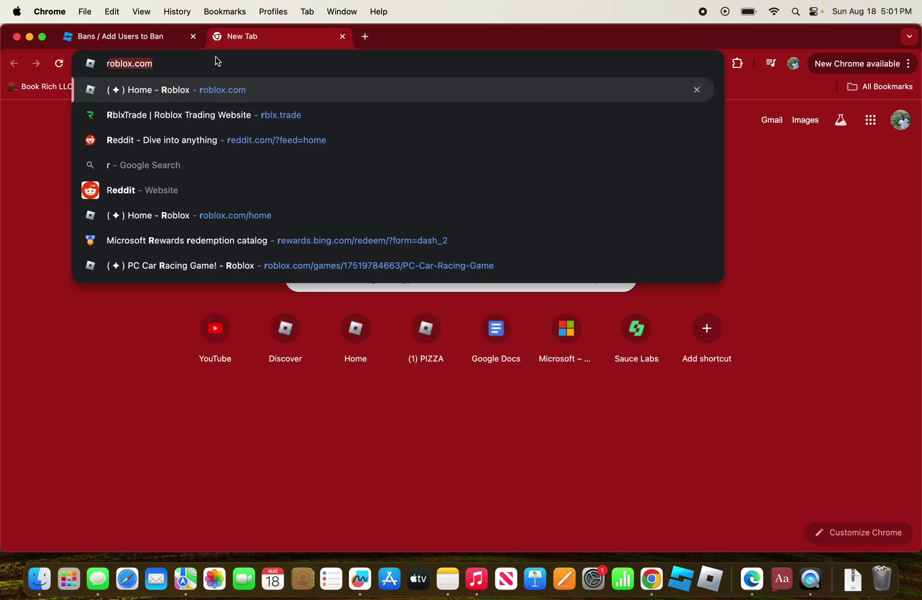
key("Return")
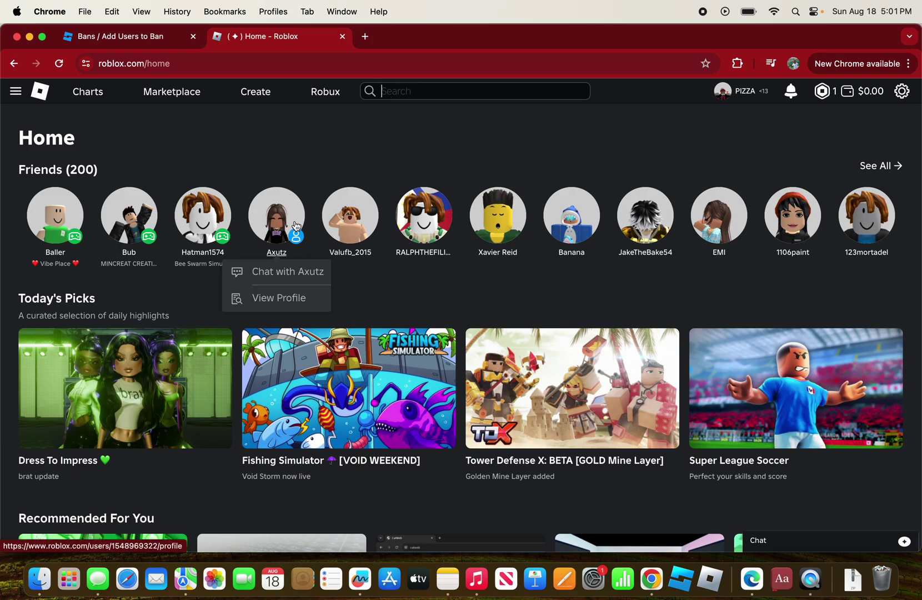
type("ryt")
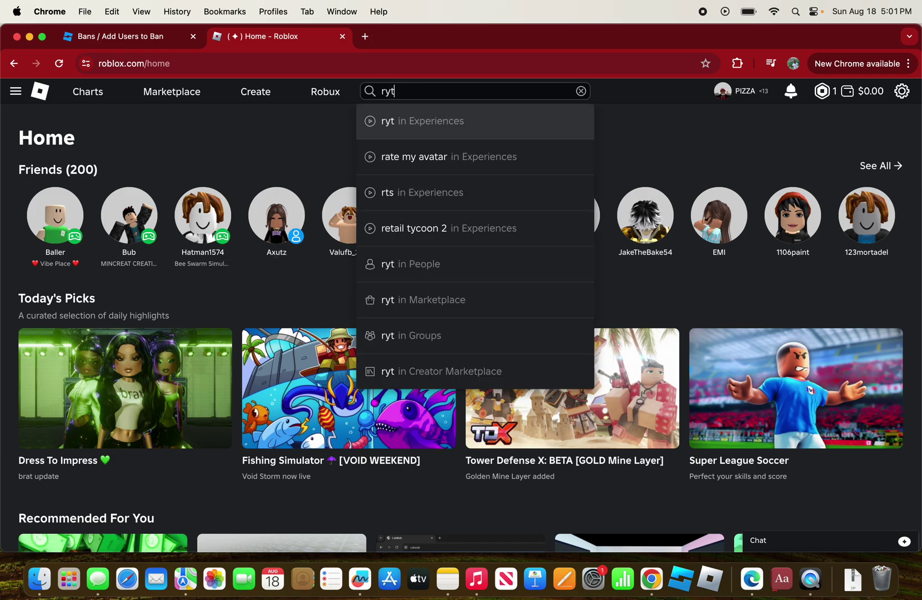
type("euyyf98")
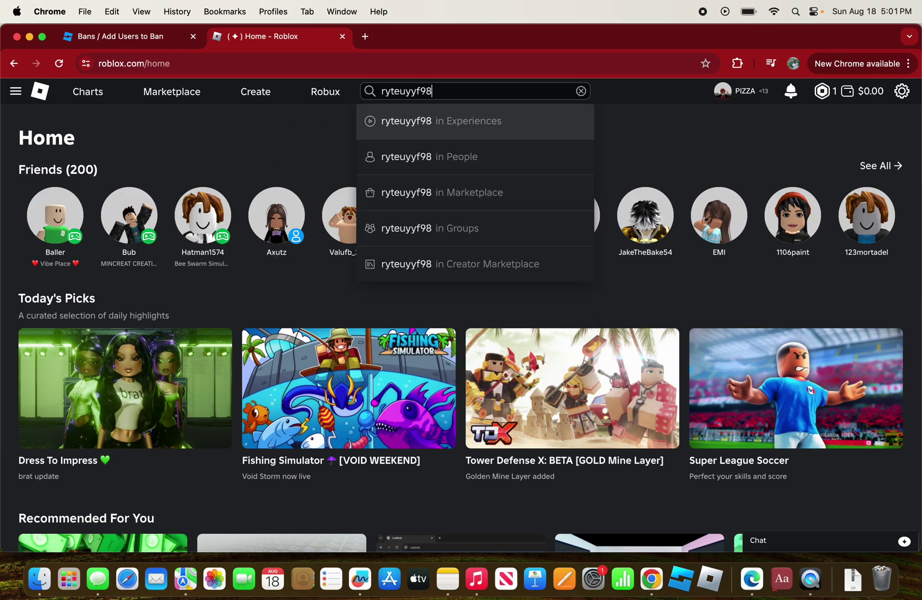
left_click(405, 155)
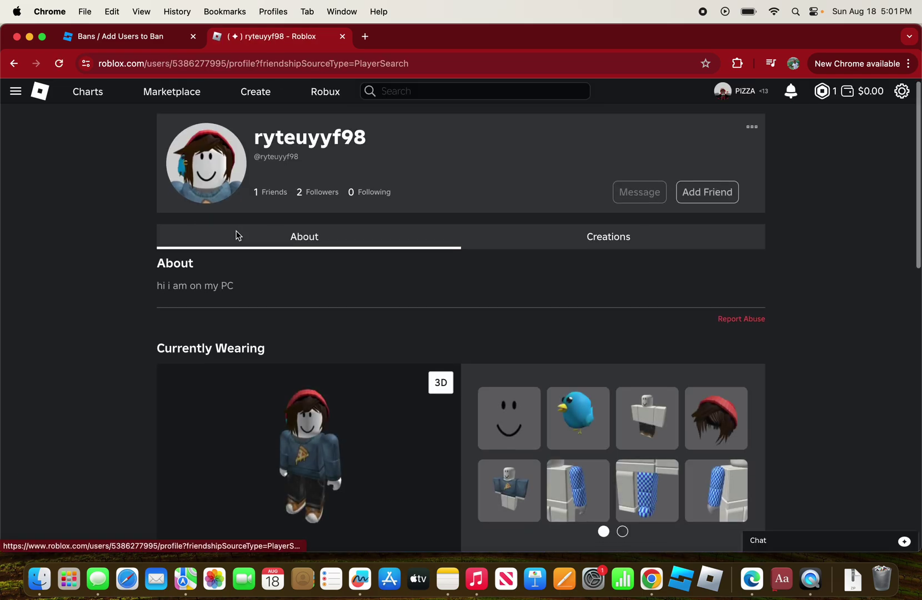
Step: Copy the user ID from the profile's address and return to the ban form
scroll(235, 235, "down", 10)
scroll(236, 230, "up", 15)
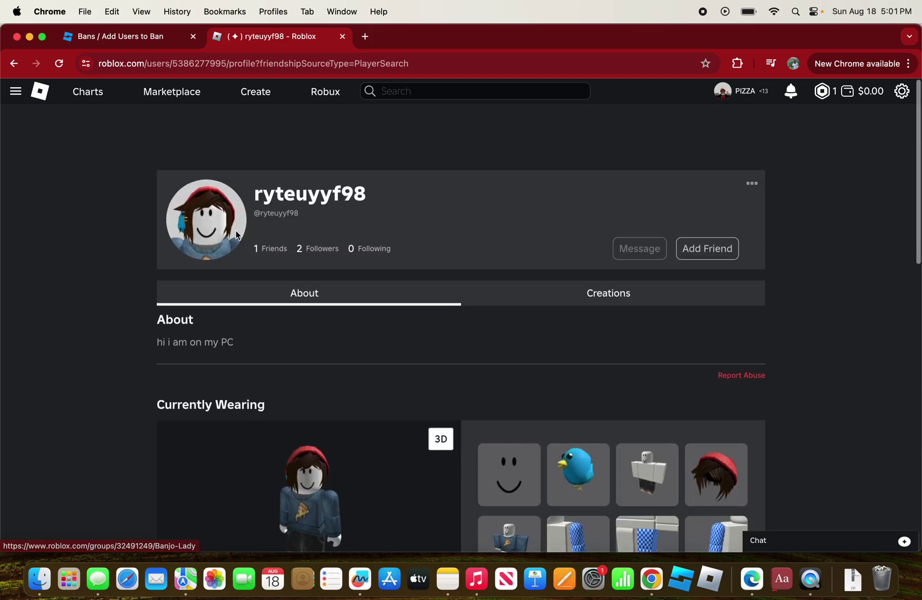
double_click(196, 64)
key("super+c")
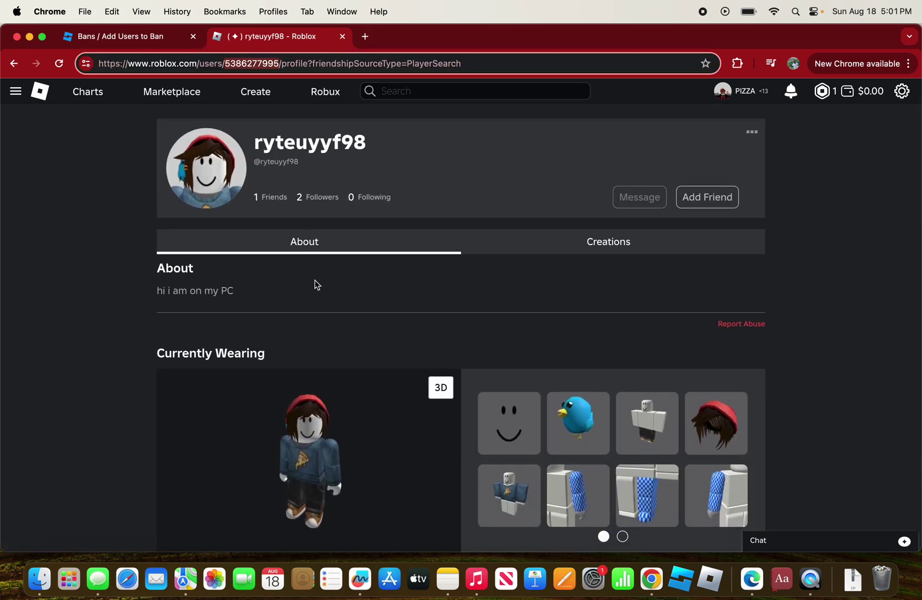
left_click(239, 199)
left_click(145, 41)
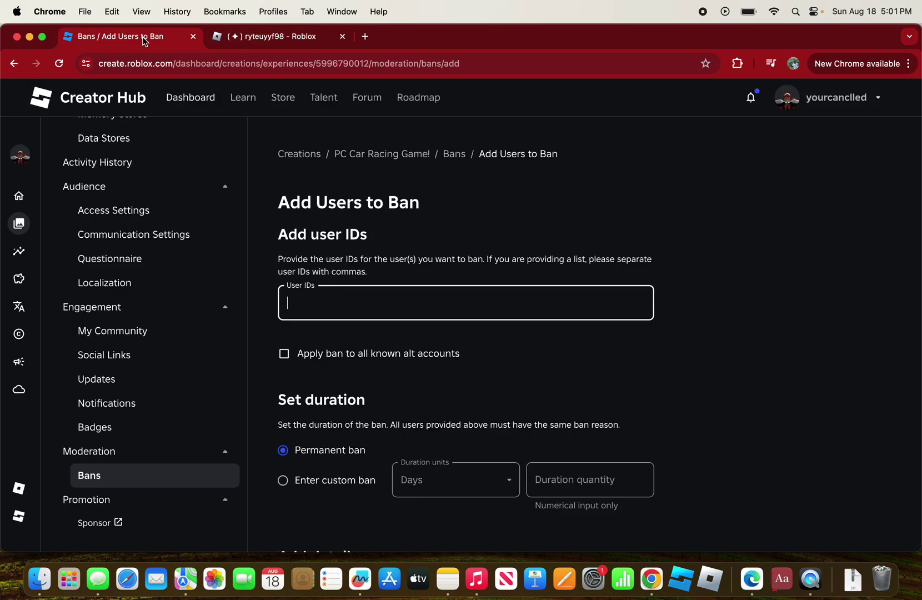
Step: Paste the copied user ID into the User IDs field as an entry
key("super+v")
left_click(396, 371)
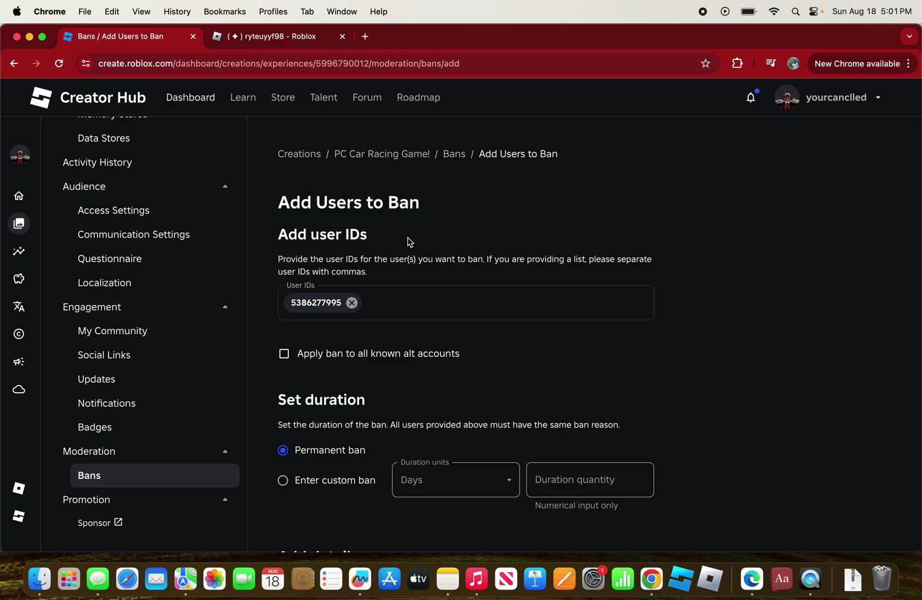
left_click(228, 39)
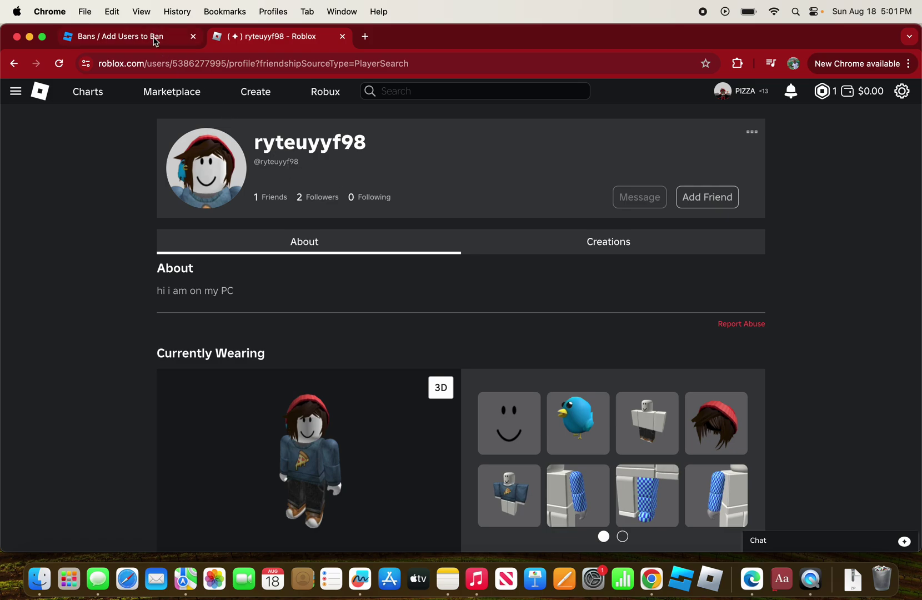
left_click(130, 44)
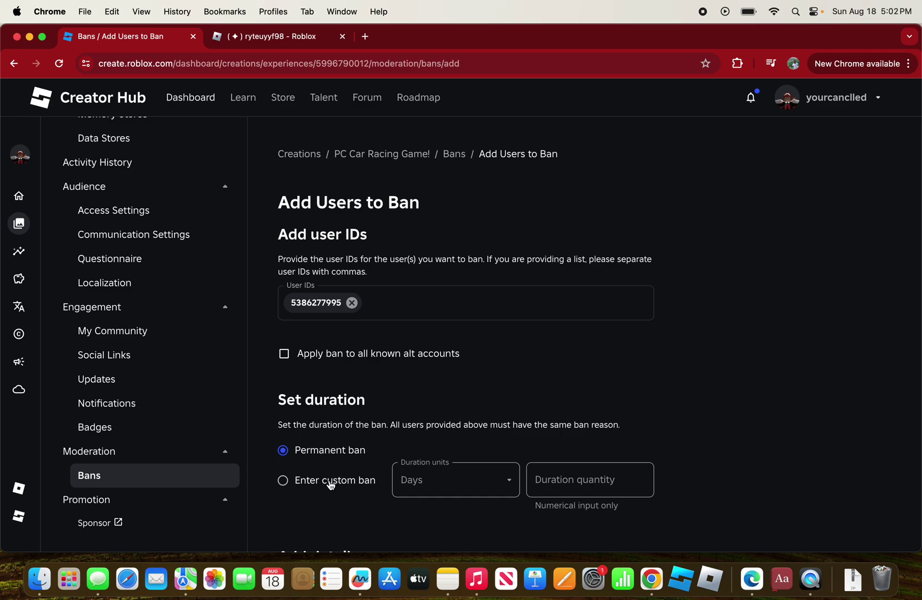
Step: Close the profile tab and switch the ban to a custom duration
scroll(331, 485, "down", 2)
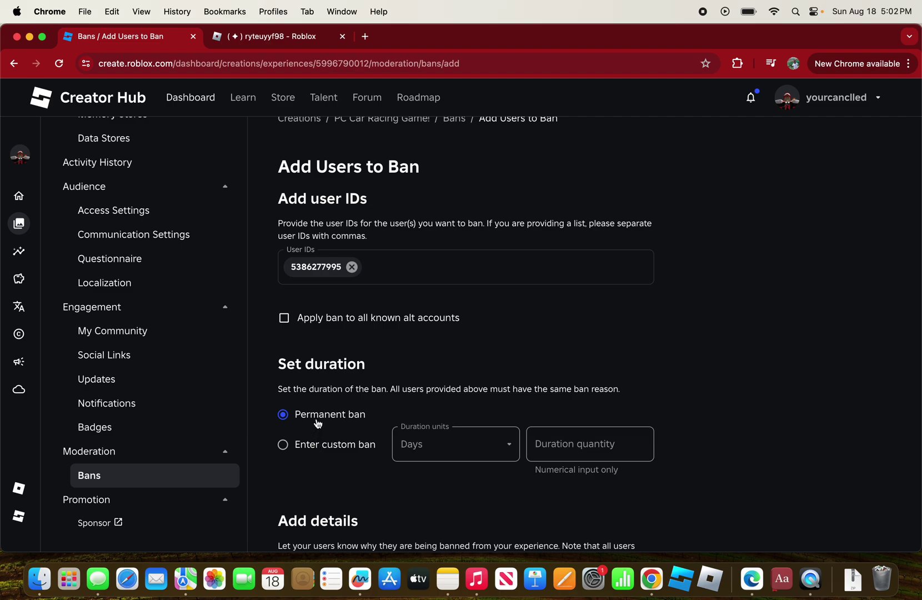
left_click(342, 36)
left_click(347, 447)
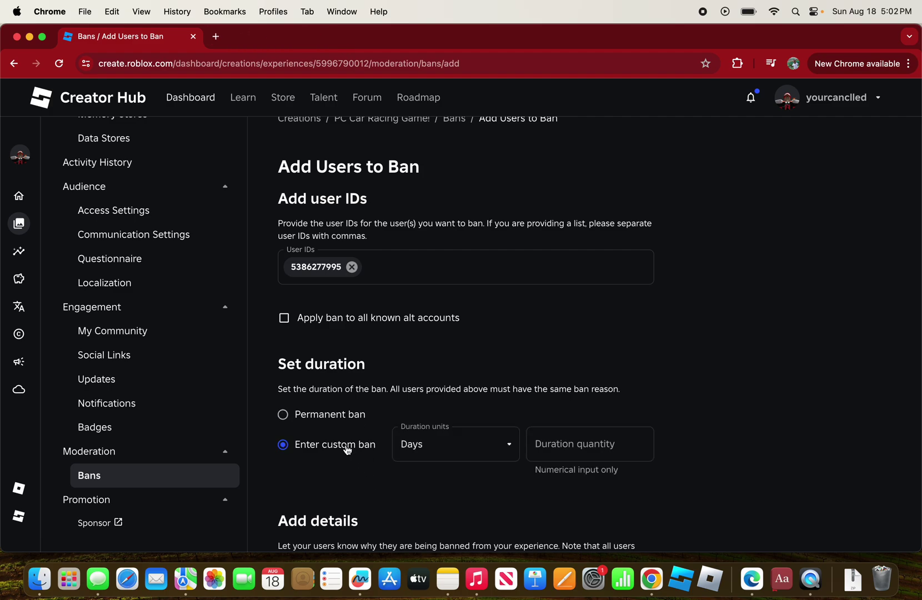
left_click(400, 455)
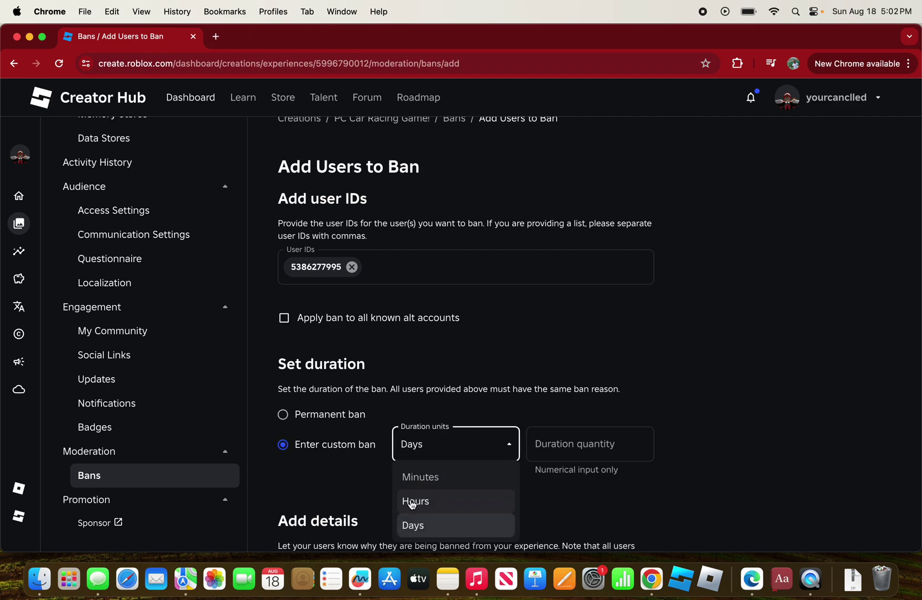
Step: Set the ban duration to 2 Days
left_click(436, 382)
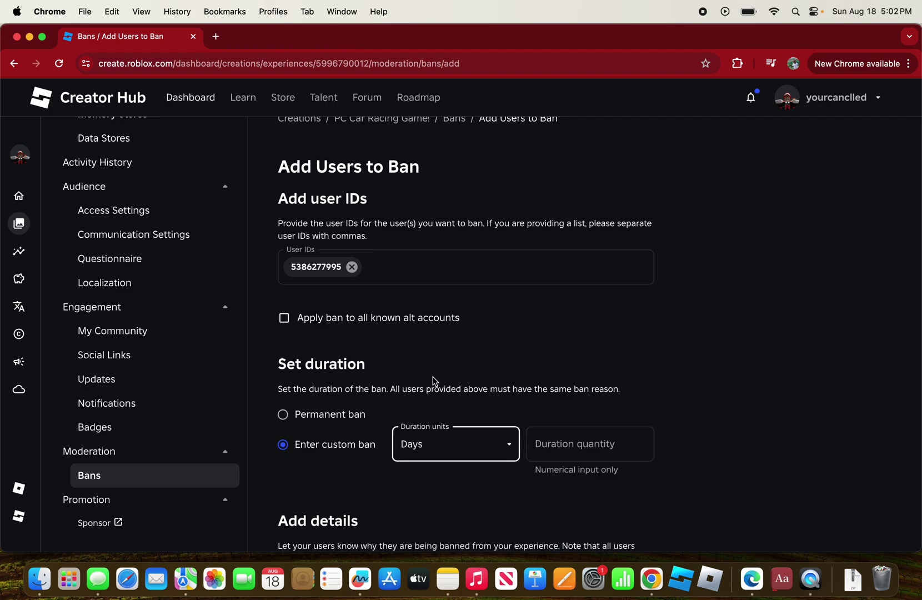
left_click(572, 452)
left_click(660, 482)
left_click(615, 481)
scroll(616, 482, "down", 3)
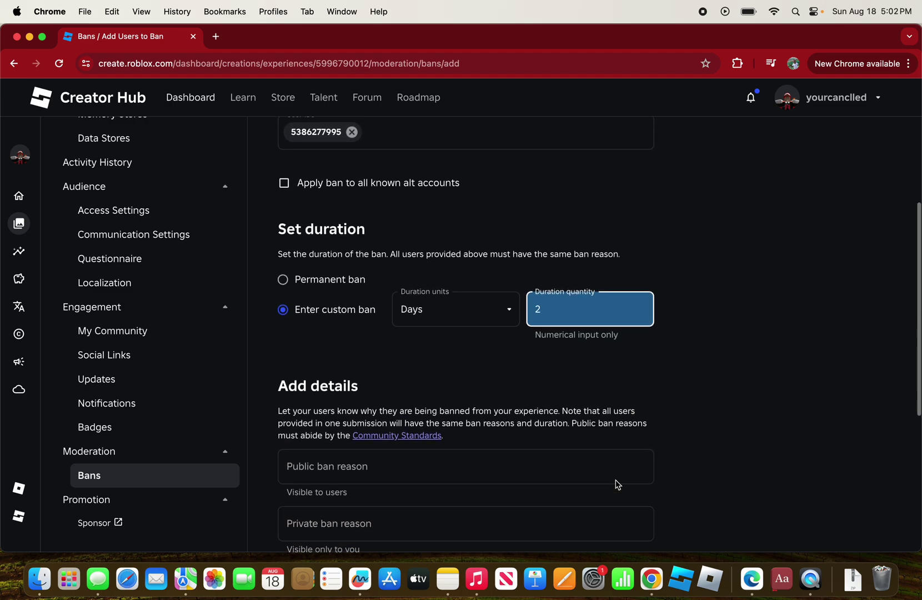
Step: Fill the public ban reason with the saved bullying message ending in a period
left_click(588, 467)
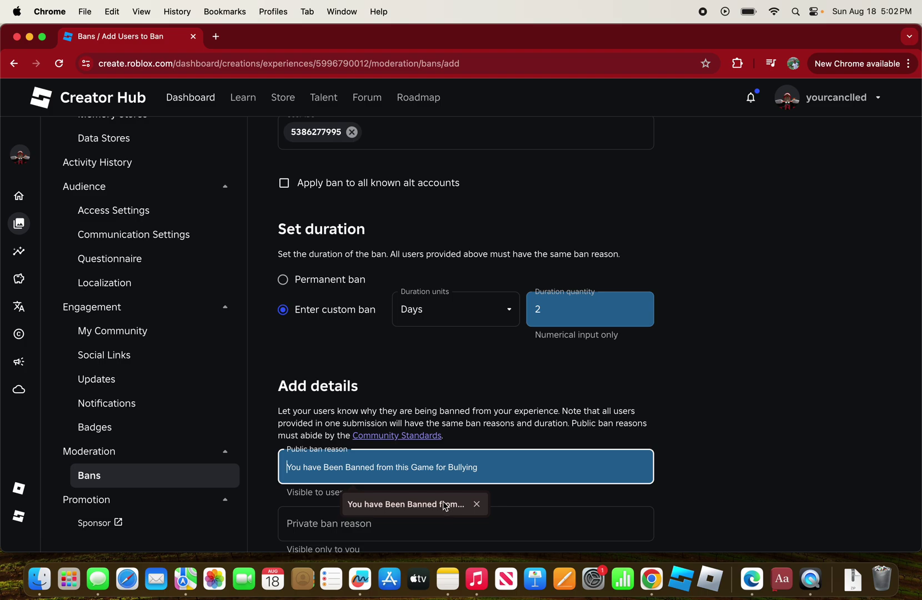
left_click(329, 326)
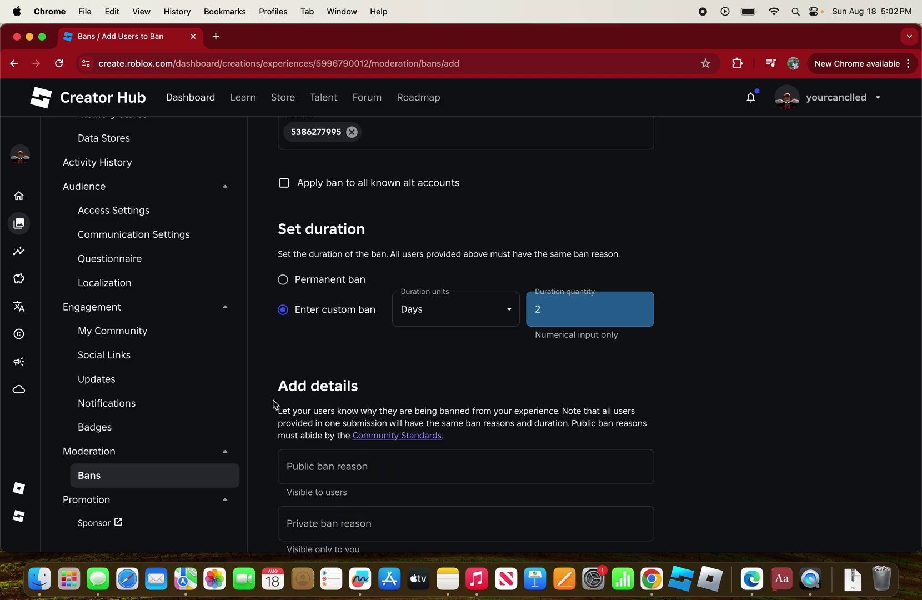
left_click_drag(278, 392, 375, 391)
left_click(375, 387)
left_click(314, 458)
left_click(354, 506)
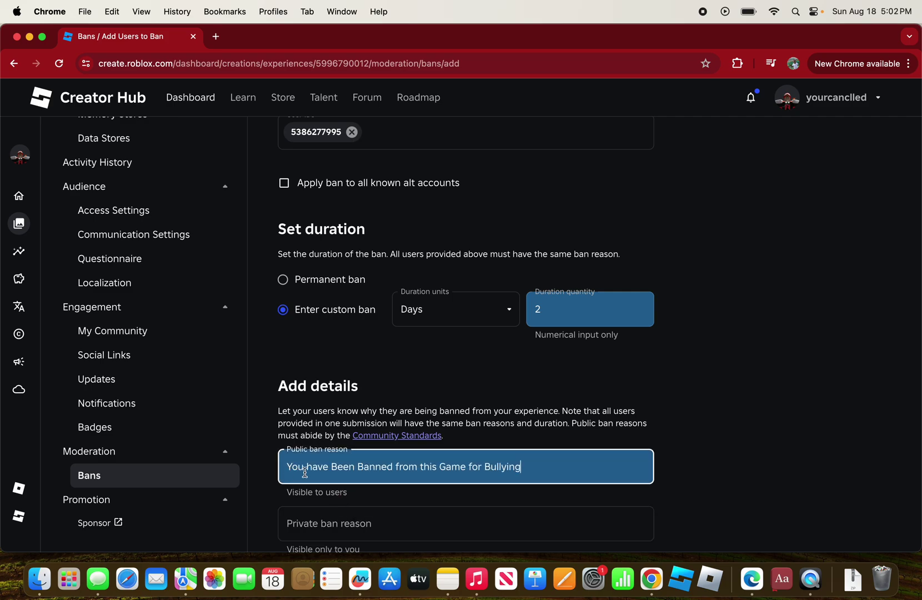
type(".")
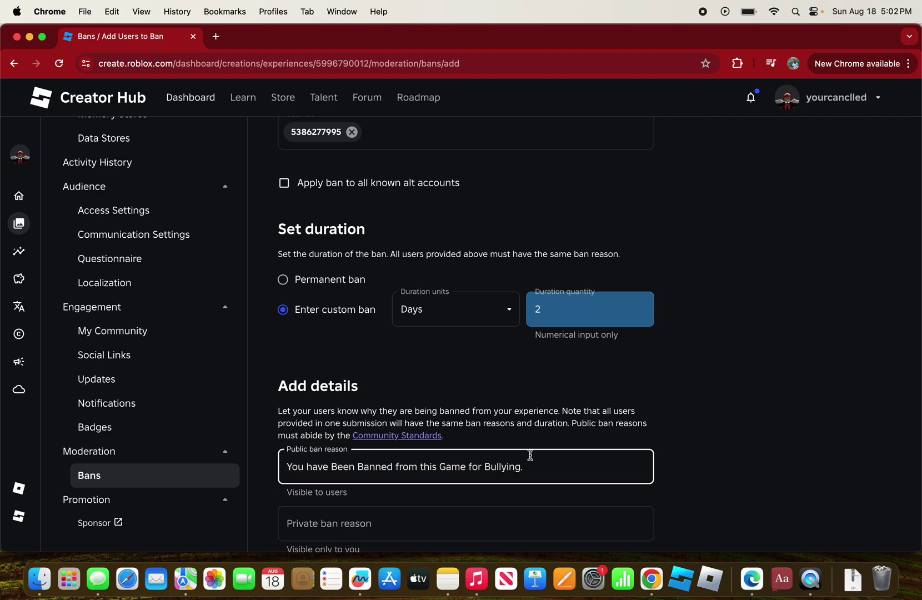
scroll(530, 455, "down", 3)
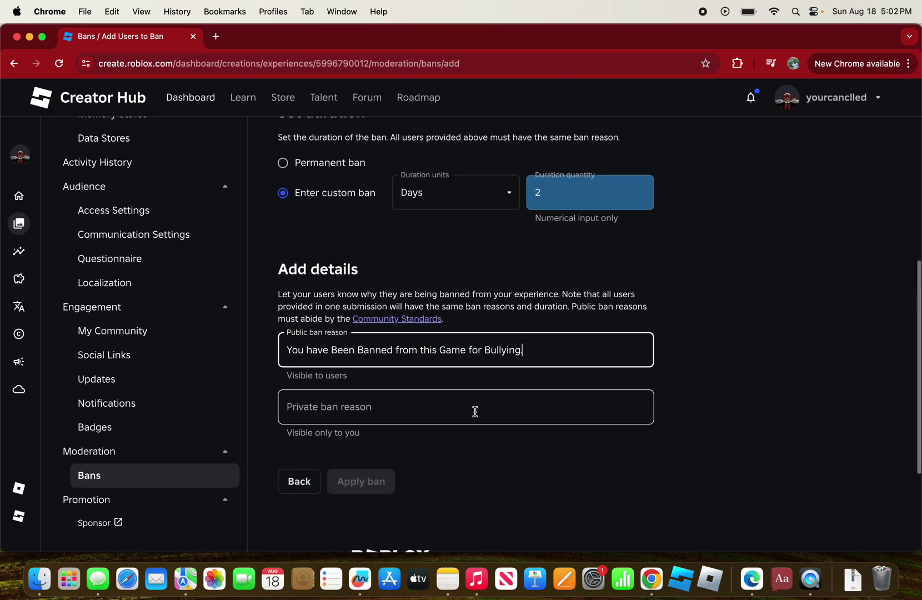
Step: Set the private ban reason to Bullying, then open an Incognito window
left_click(303, 411)
left_click(355, 444)
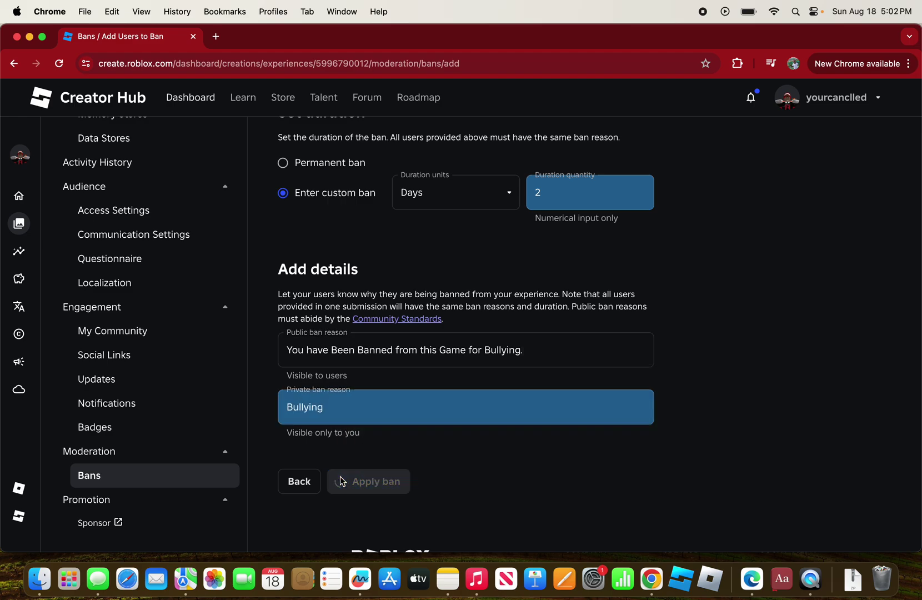
scroll(349, 410, "up", 2)
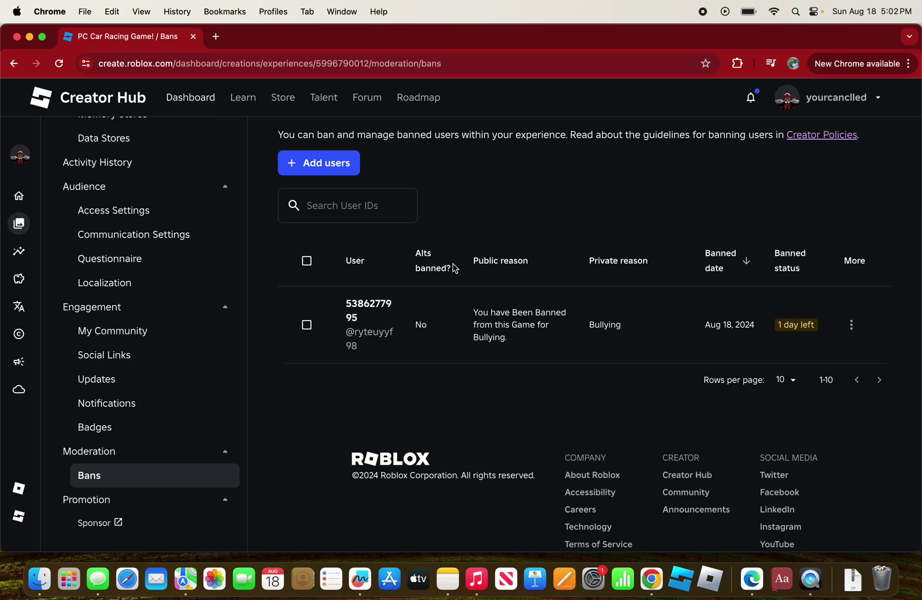
scroll(495, 257, "up", 1)
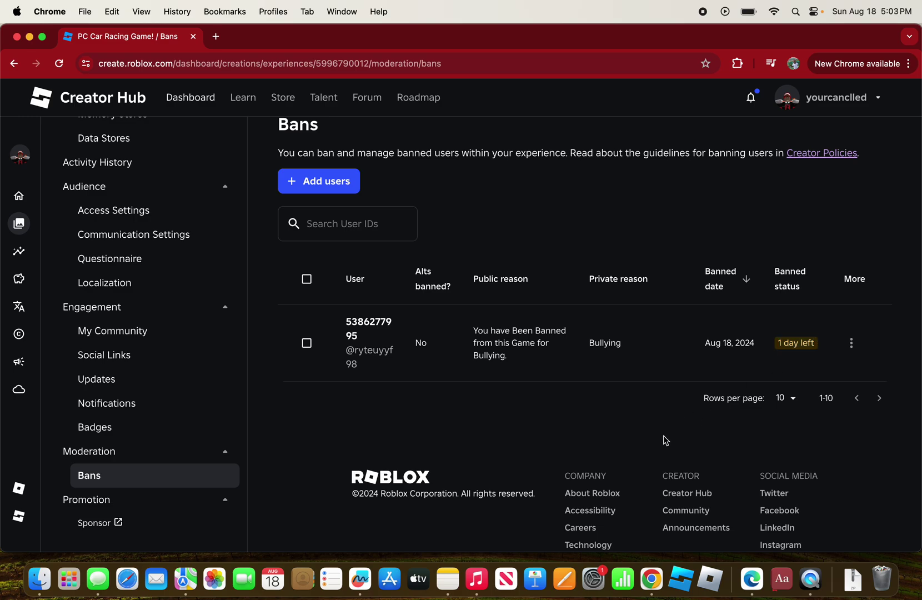
key("super+shift+n")
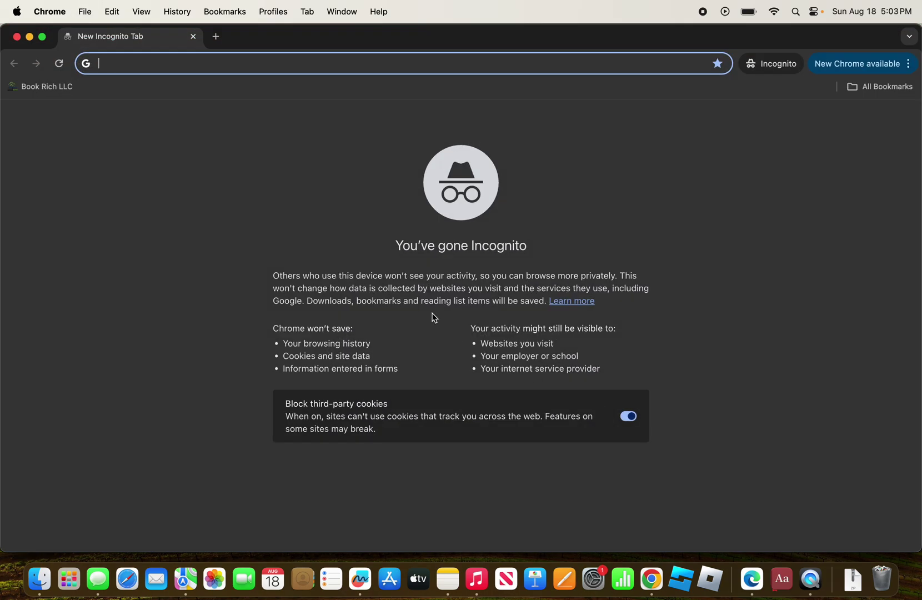
Step: Load roblox.com in Incognito and log in with the test account's username and password
type("r")
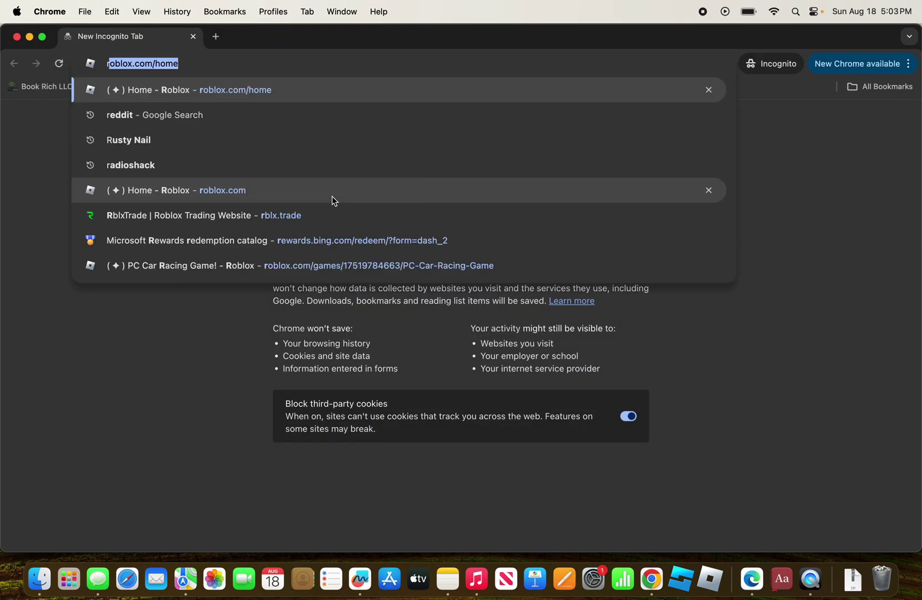
left_click(241, 85)
left_click(424, 214)
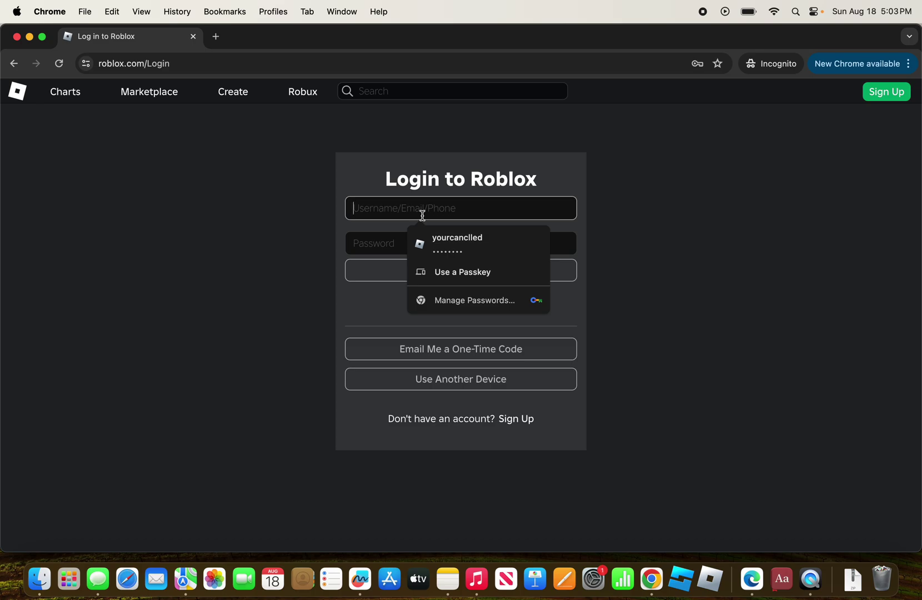
type("ryteuyyf98")
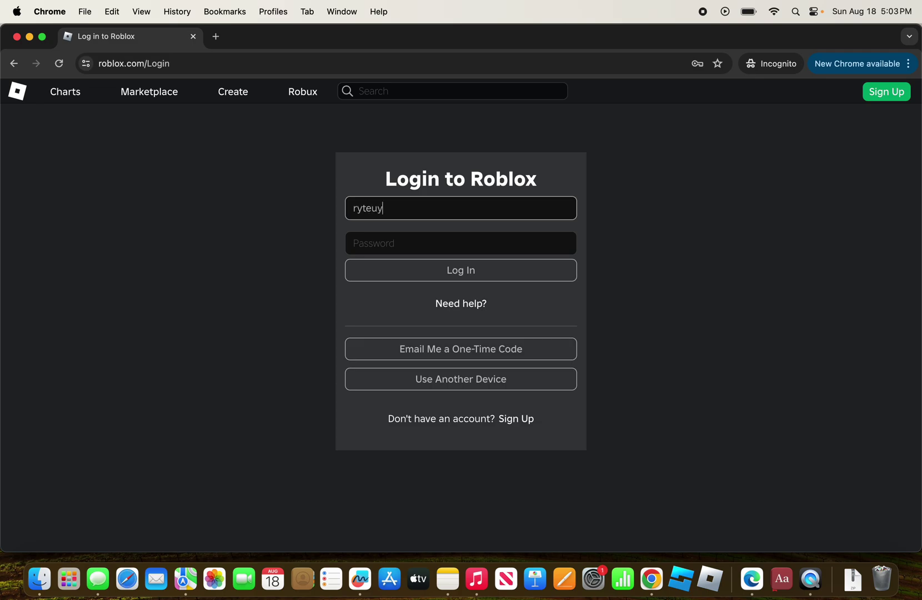
left_click(414, 245)
type("•••")
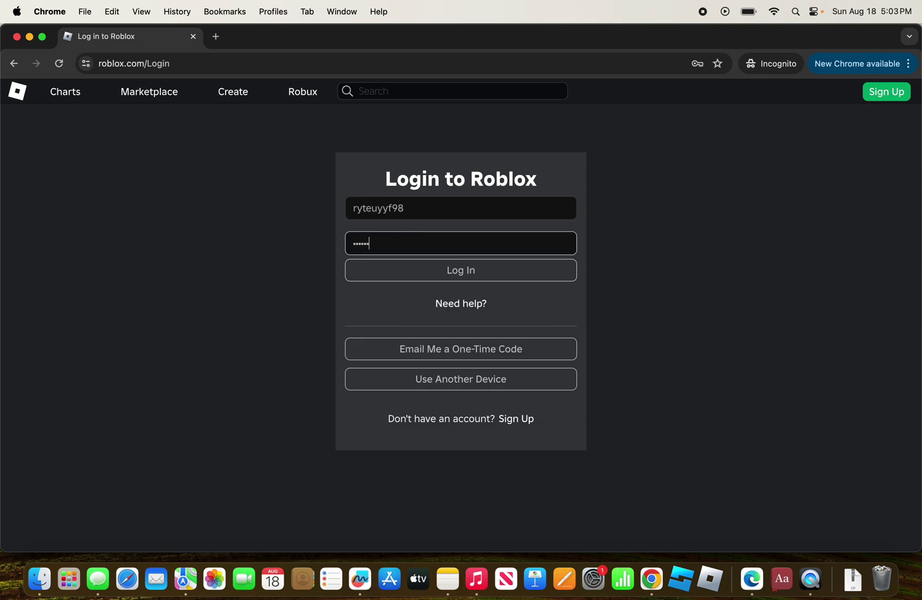
left_click(414, 277)
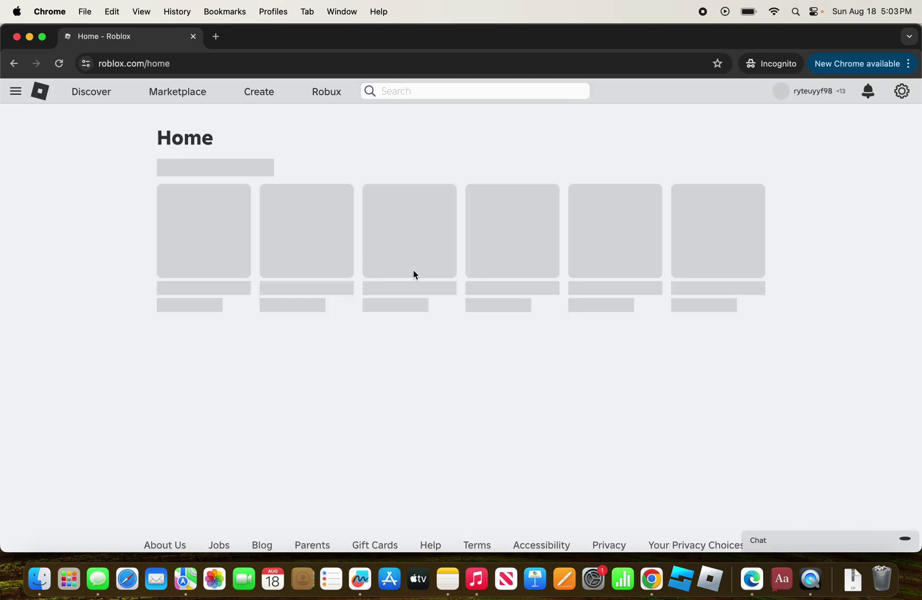
Step: Search Roblox experiences for 'PC Car Racing Game'
scroll(414, 274, "down", 5)
scroll(414, 275, "up", 4)
scroll(414, 274, "down", 10)
scroll(413, 274, "up", 12)
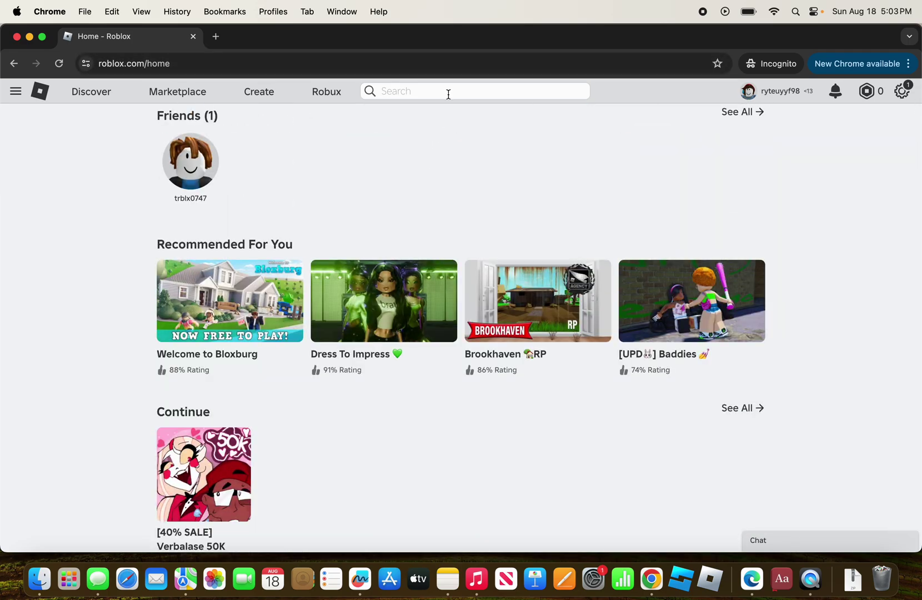
type("P")
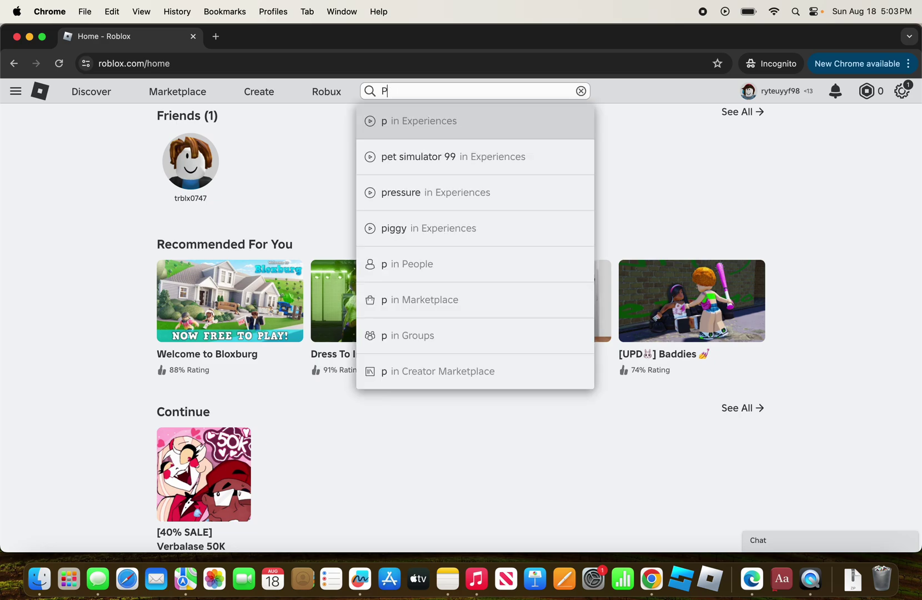
type("C Car Racing Game")
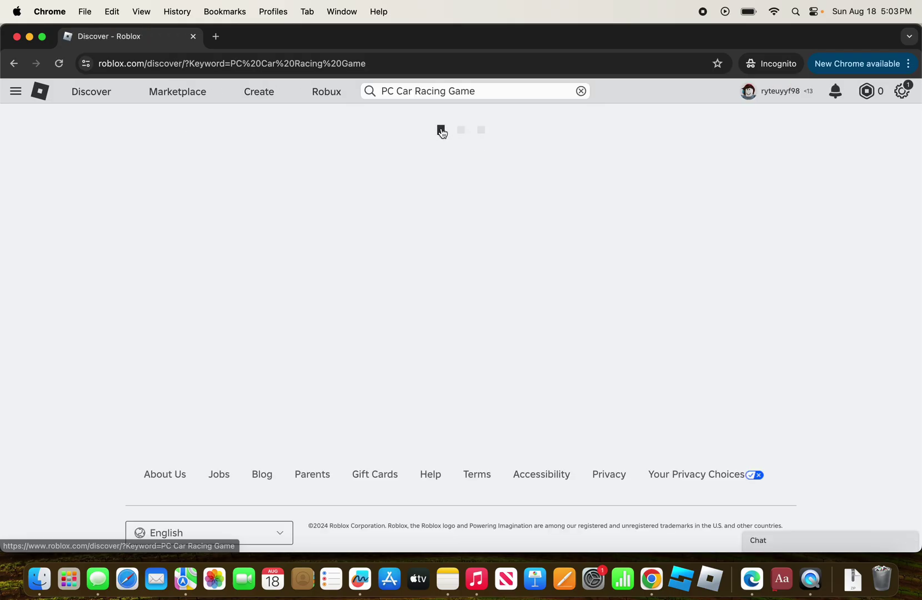
Step: Scroll through the Discover results of car and racing experiences
scroll(289, 392, "down", 14)
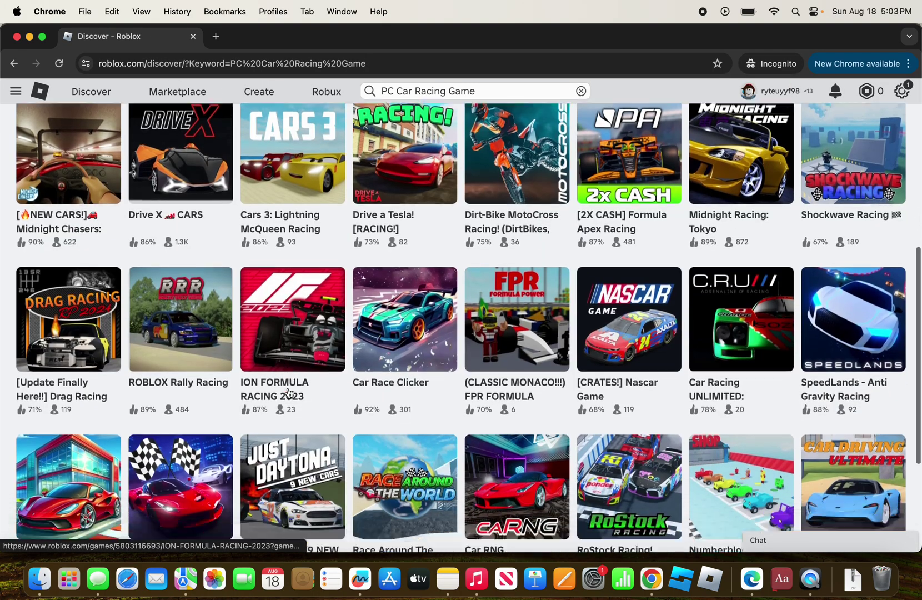
scroll(289, 392, "down", 20)
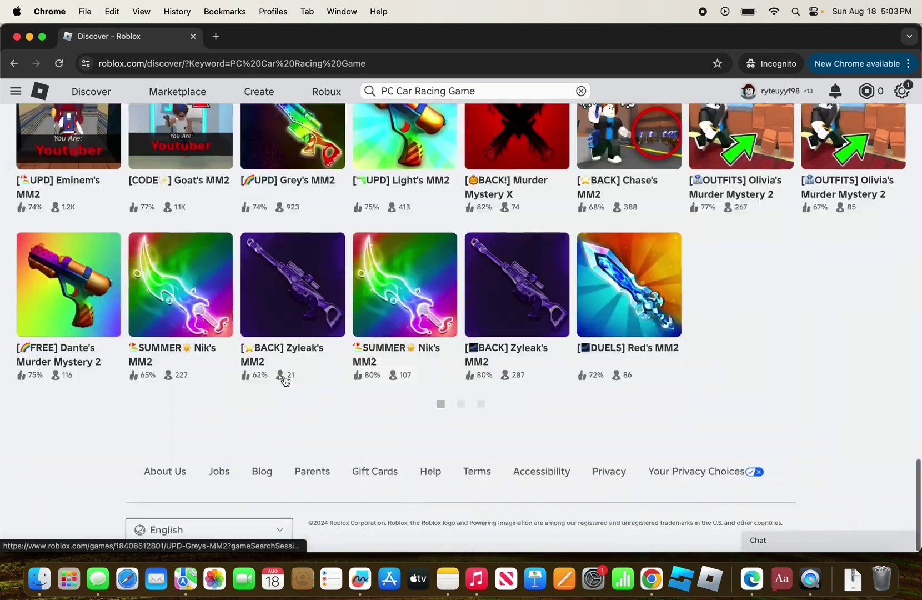
scroll(285, 381, "down", 20)
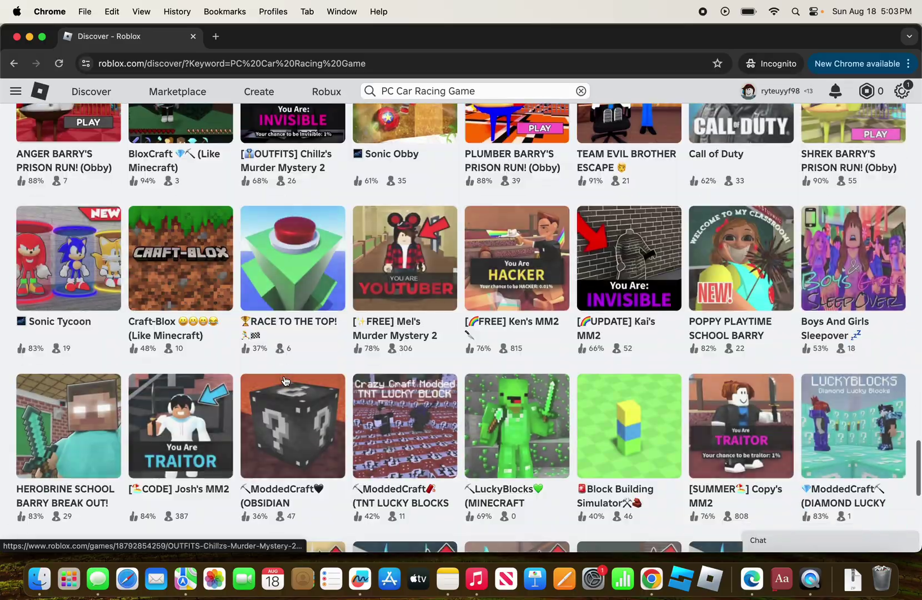
scroll(285, 381, "down", 15)
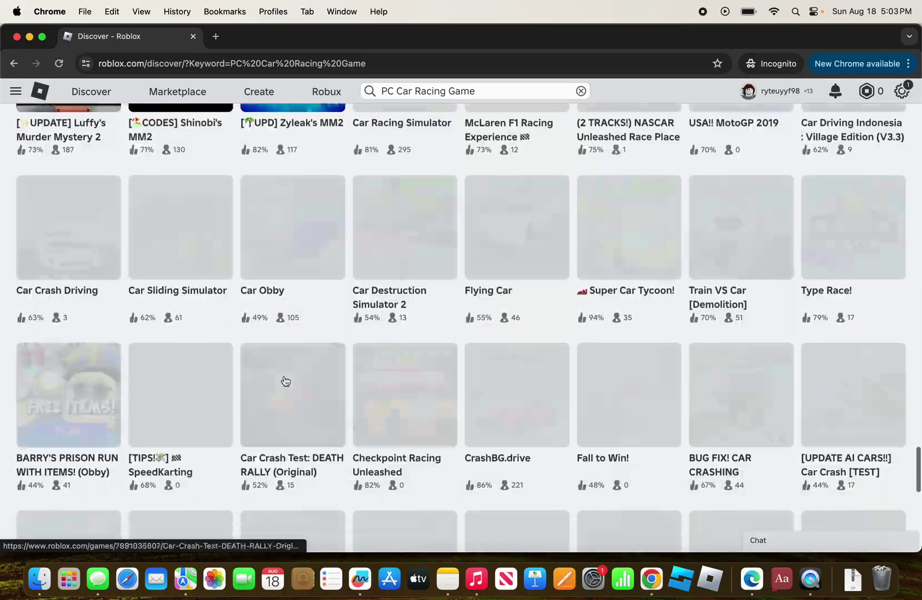
scroll(285, 381, "down", 15)
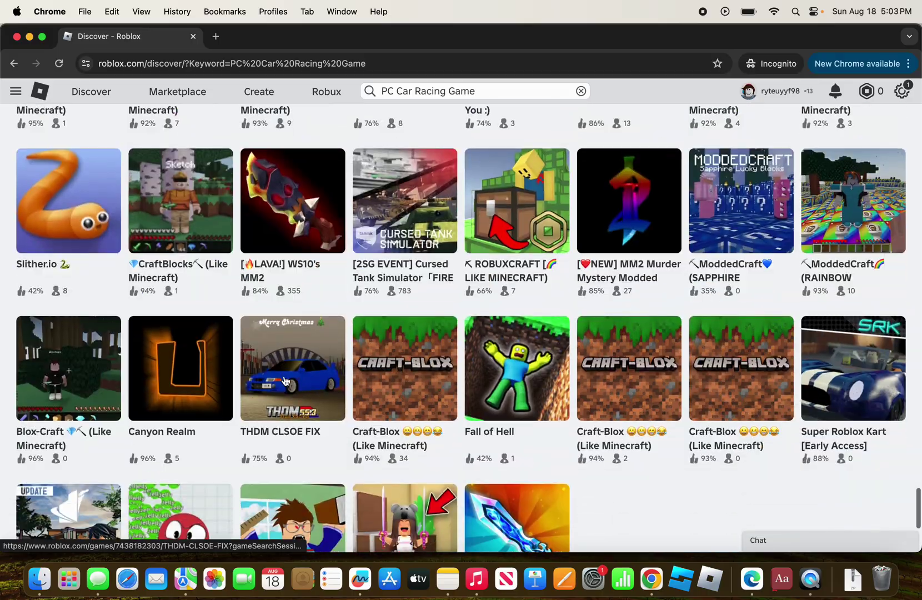
scroll(285, 381, "down", 15)
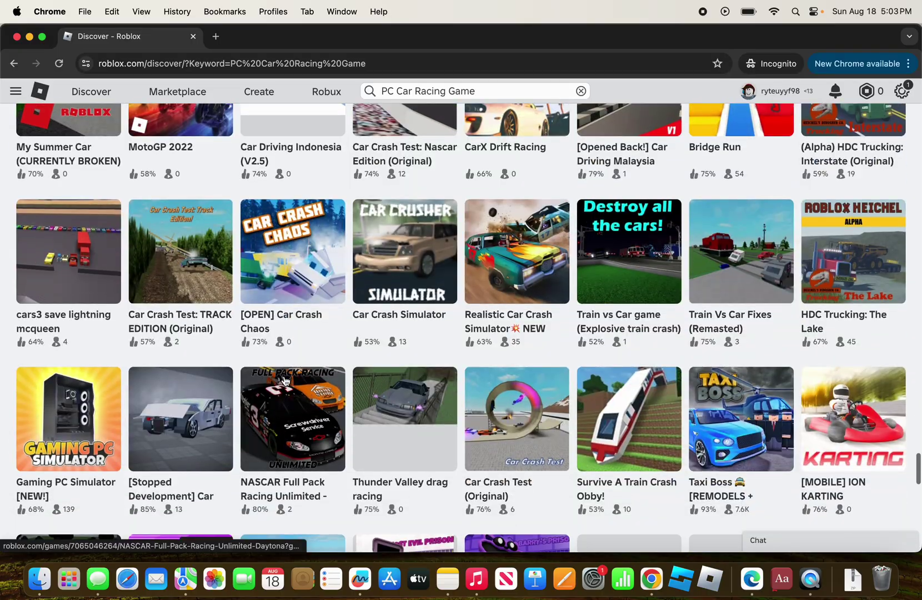
scroll(284, 381, "down", 15)
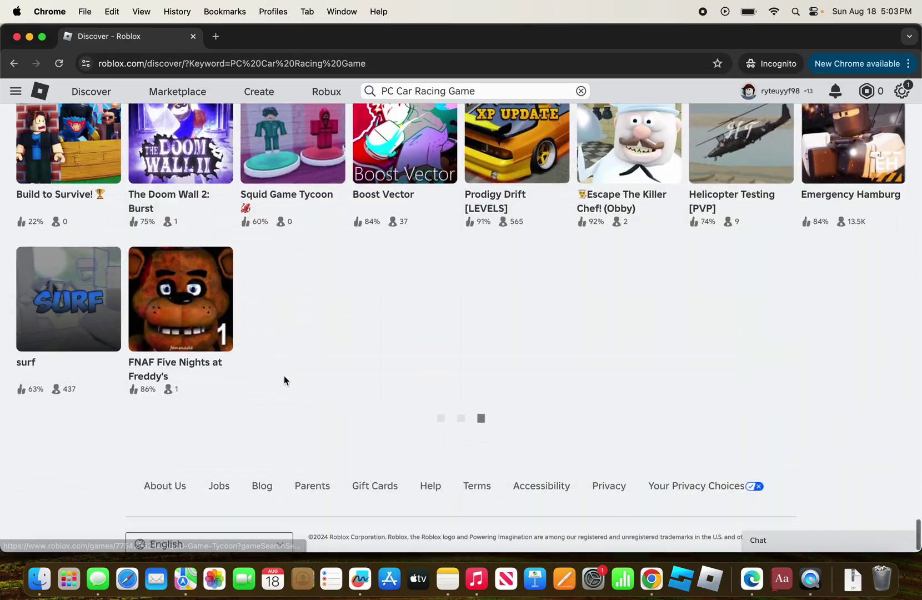
scroll(285, 381, "down", 15)
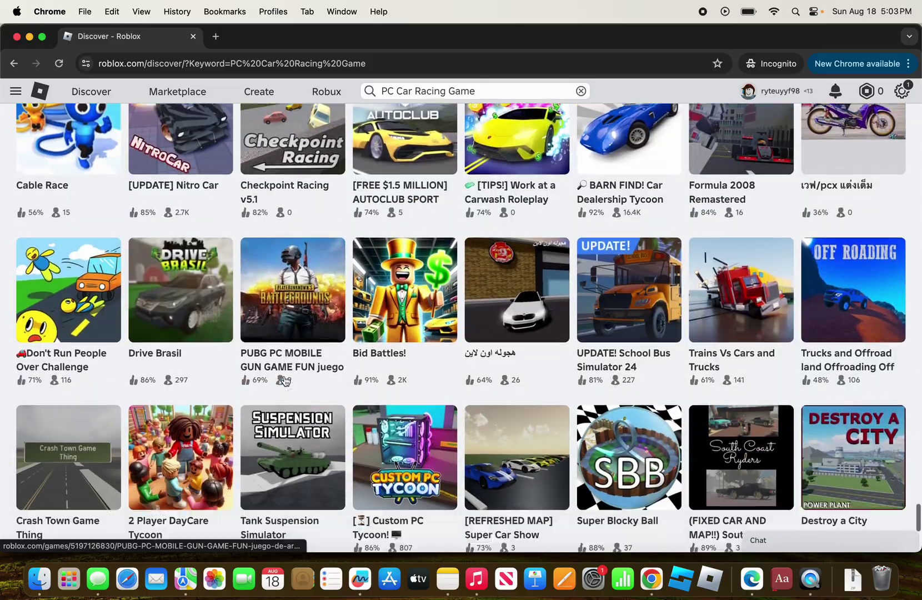
scroll(285, 381, "down", 15)
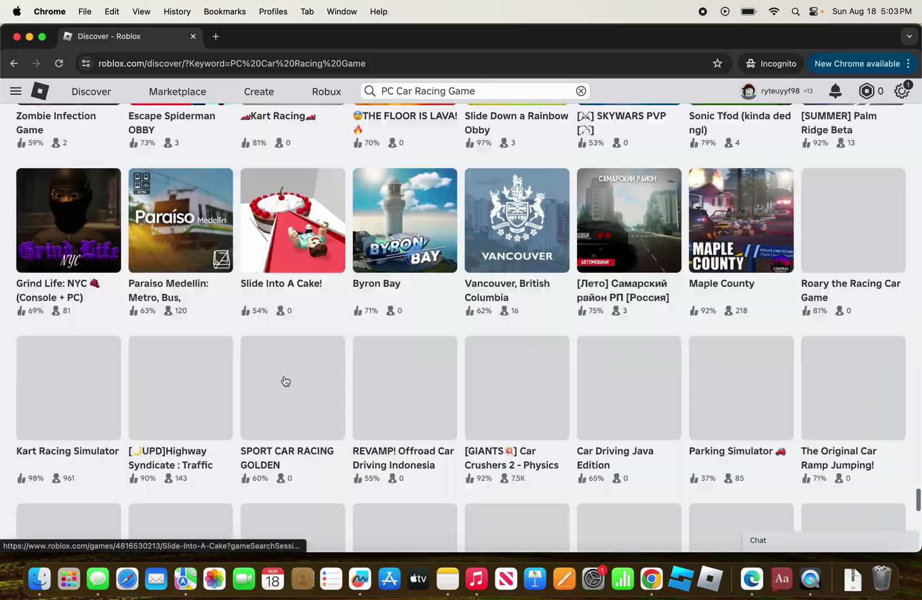
scroll(285, 381, "down", 15)
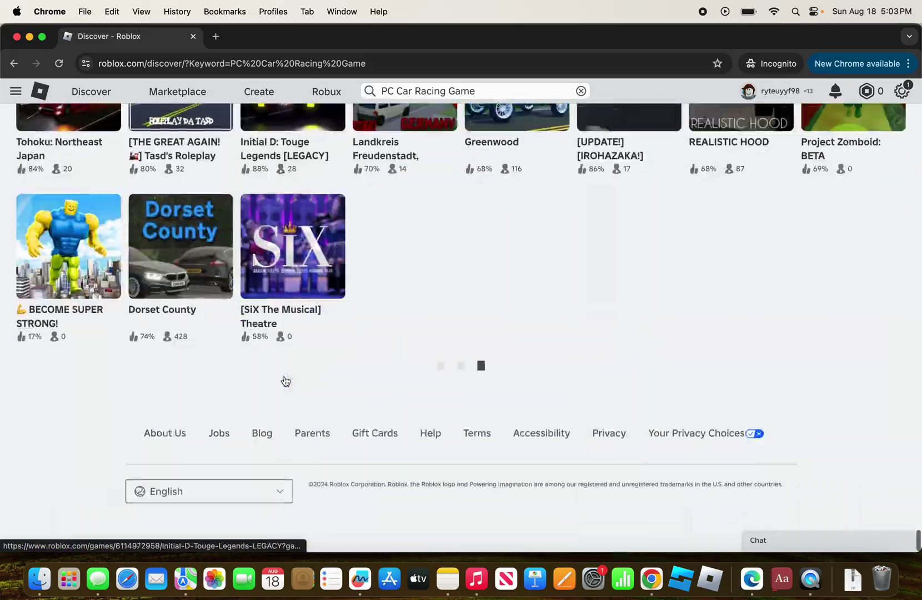
scroll(283, 375, "down", 15)
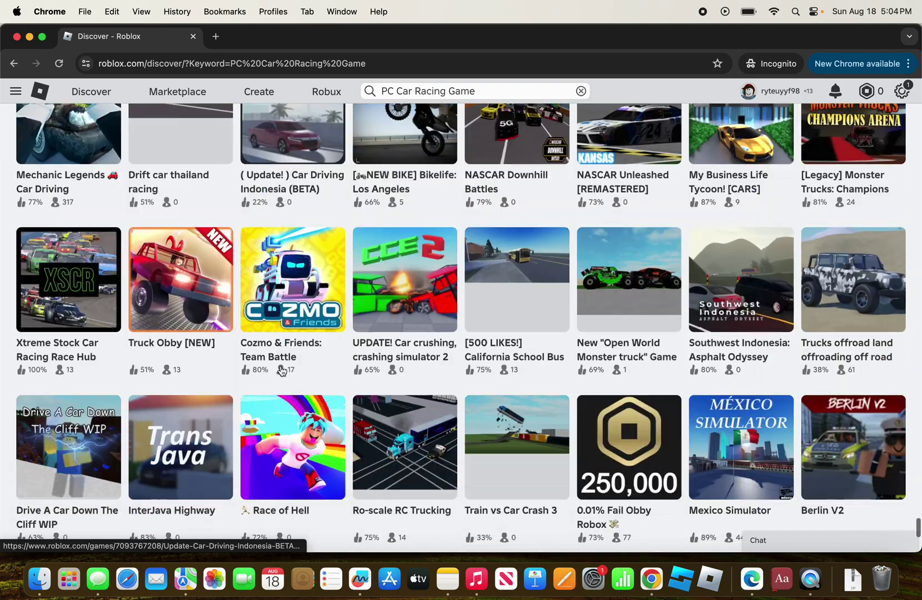
scroll(281, 371, "down", 15)
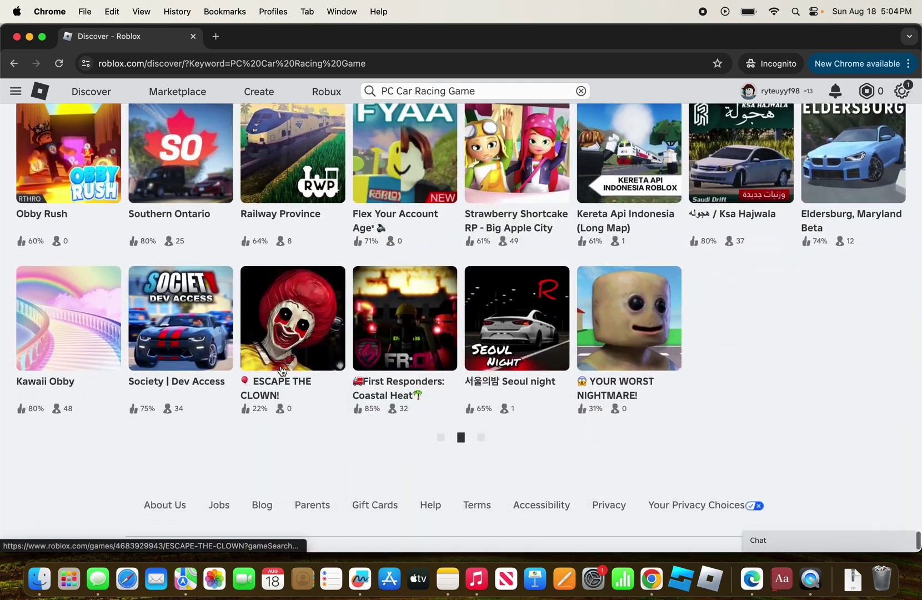
scroll(282, 367, "down", 2)
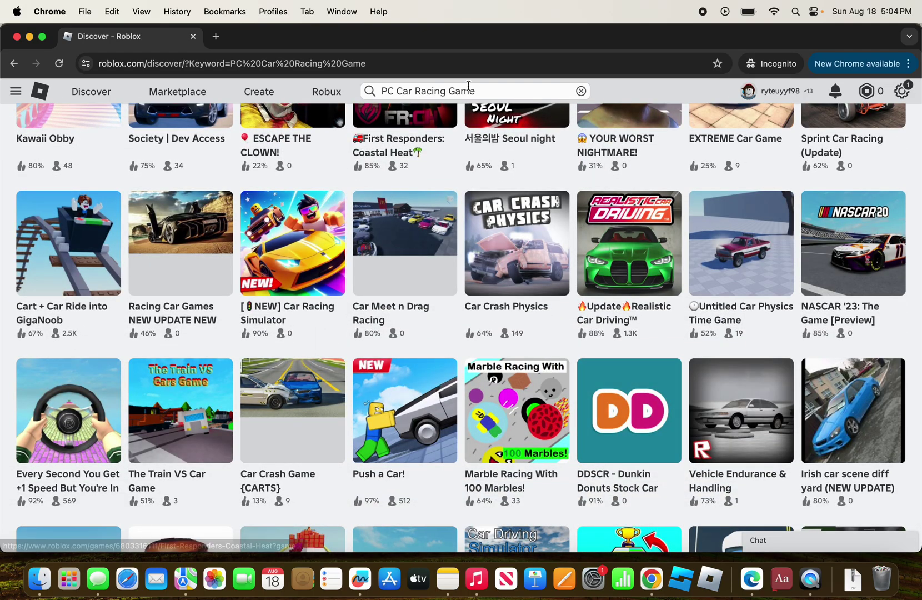
Step: Search People for the creator's username and show their published creations
left_click(579, 90)
type("yo")
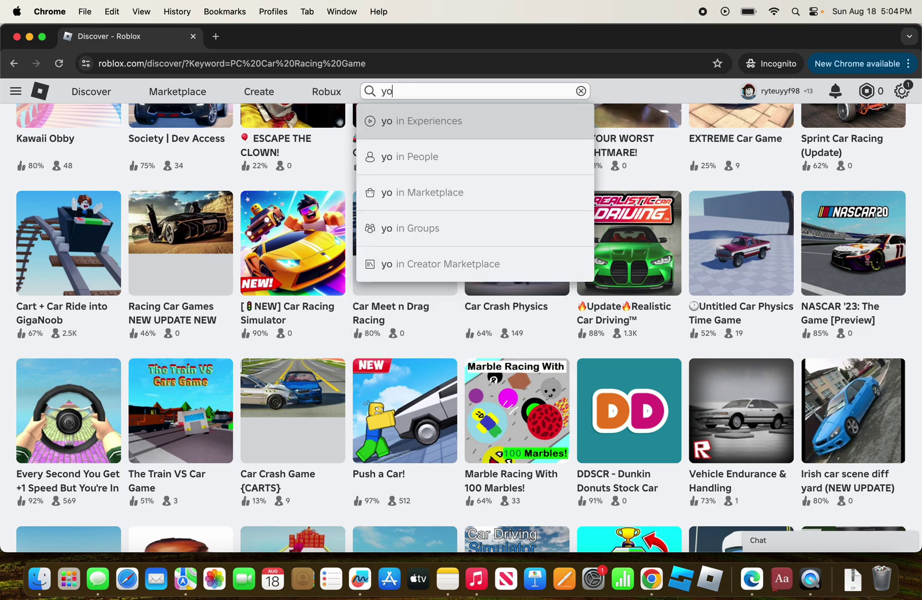
type("urcanclled")
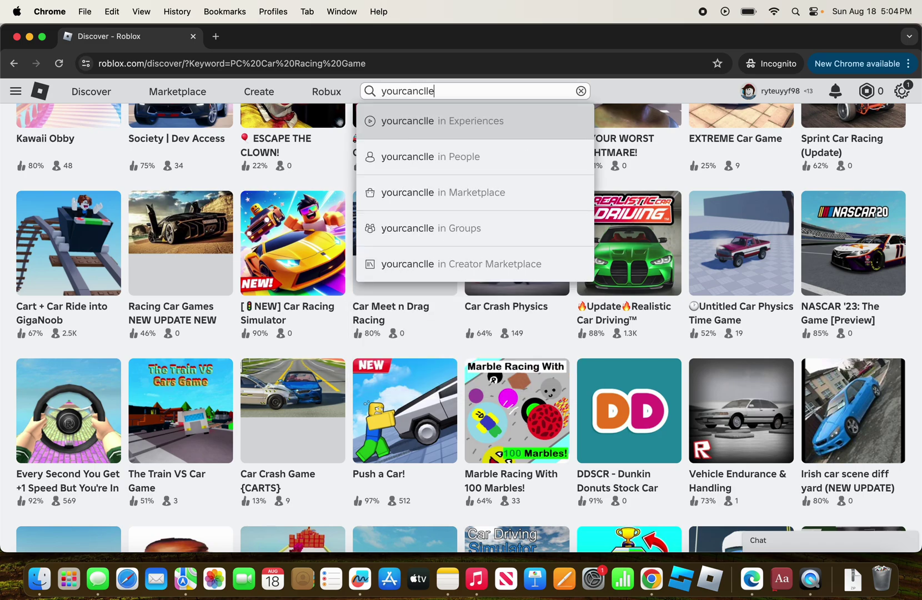
left_click(556, 147)
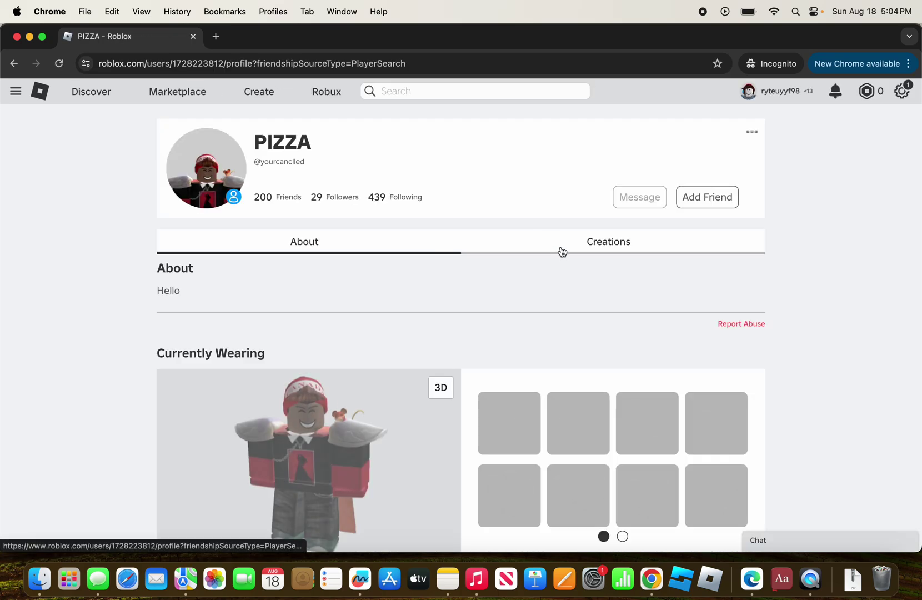
left_click(561, 248)
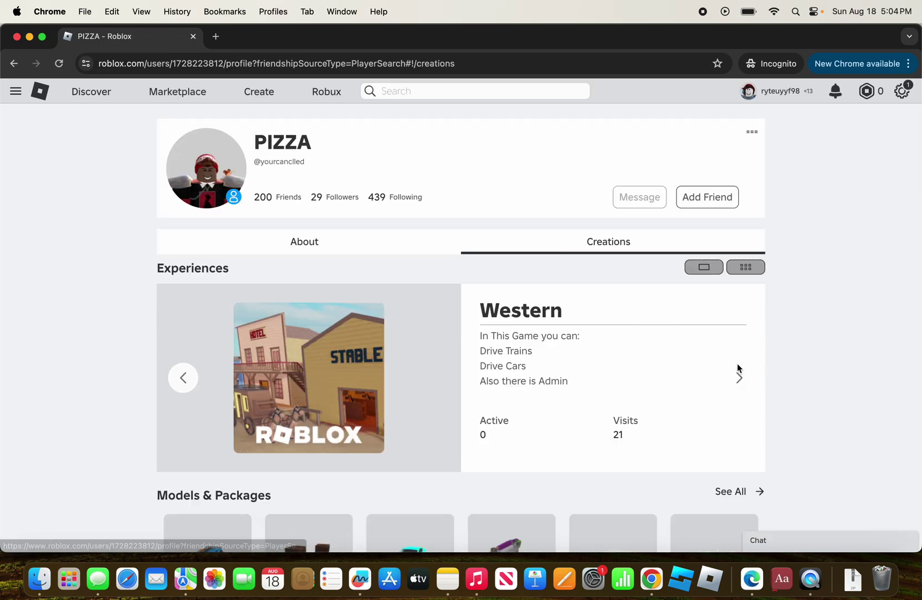
Step: Open PC Car Racing Game! from the creations, lower the volume, and press Play
left_click(738, 368)
left_click(302, 348)
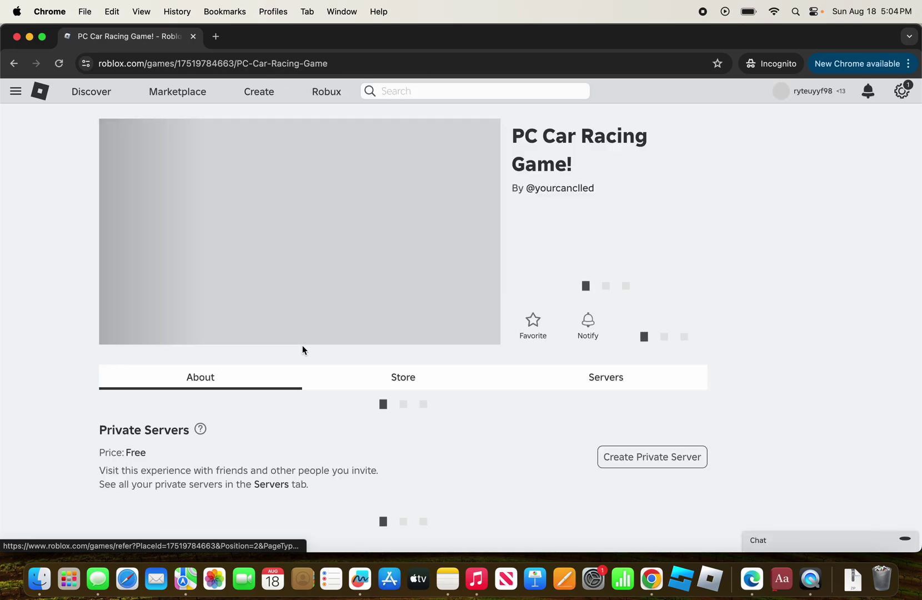
key("XF86AudioLowerVolume")
key("XF86AudioLowerVolume")
scroll(364, 364, "down", 5)
scroll(364, 364, "up", 5)
left_click(526, 289)
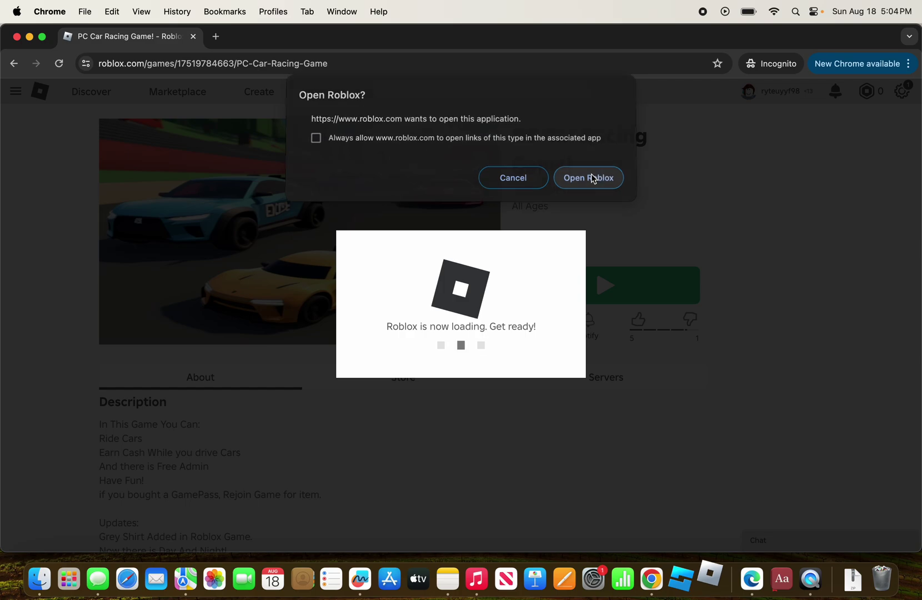
Step: Launch Roblox, get the Error Code 600 ban, leave, and close the game and Bans tabs
left_click(592, 179)
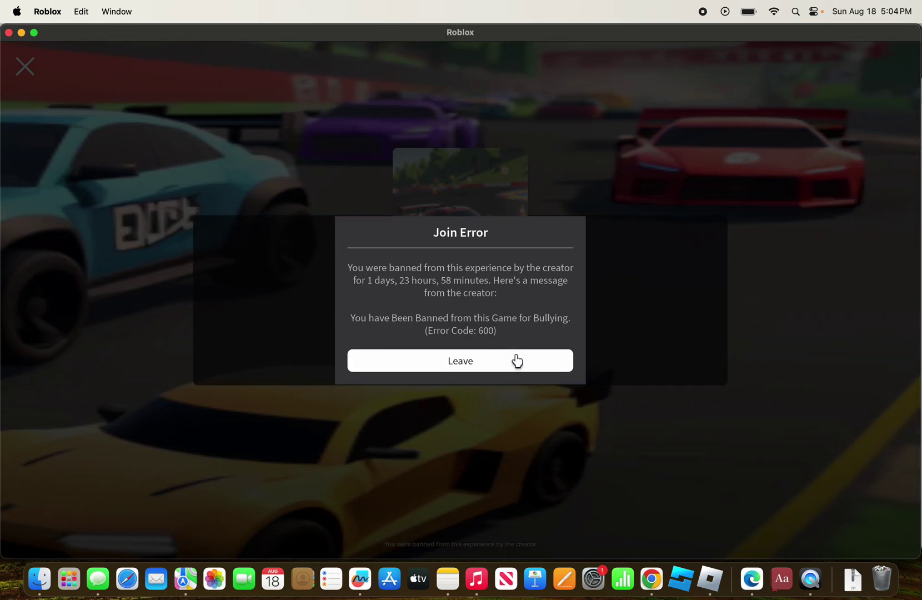
left_click(517, 361)
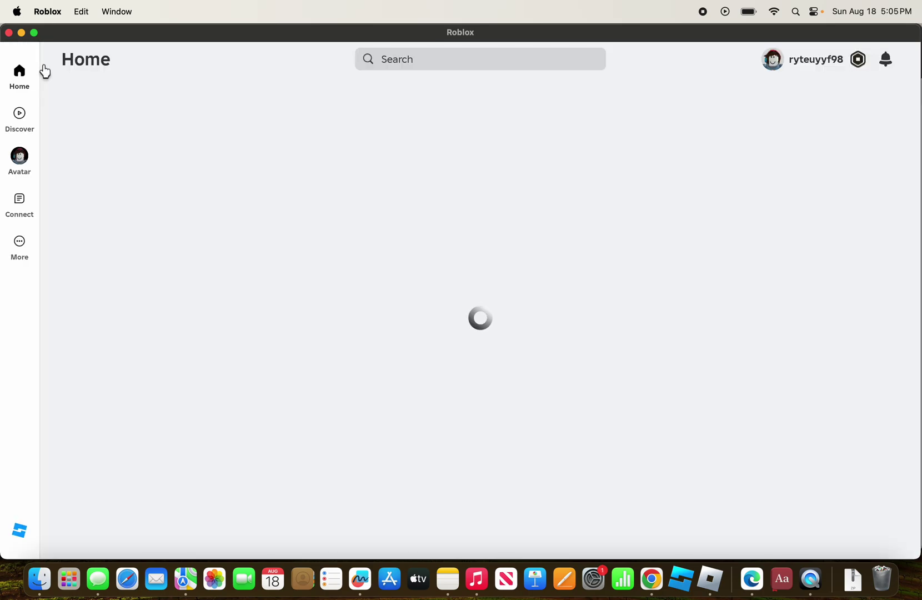
left_click(9, 32)
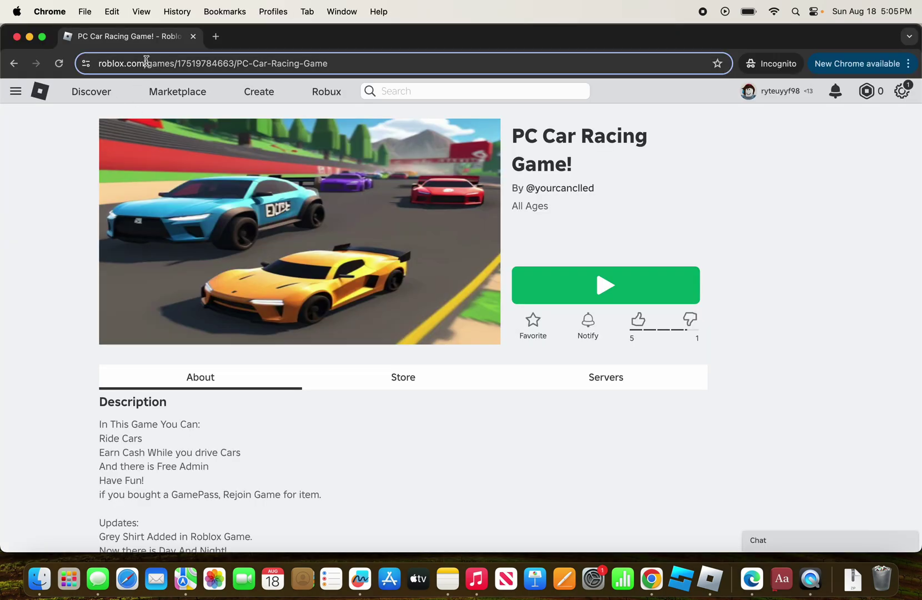
left_click(193, 36)
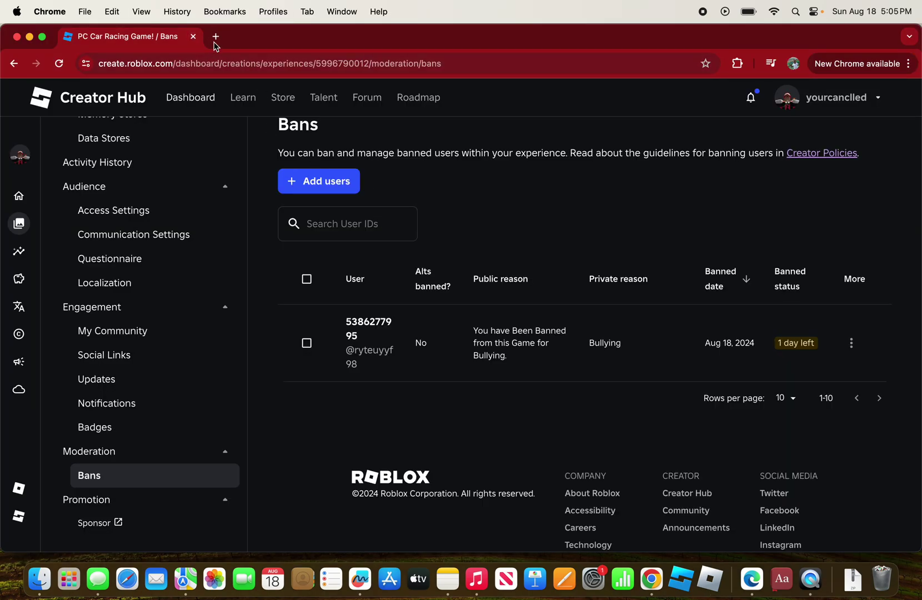
left_click(216, 37)
left_click(194, 37)
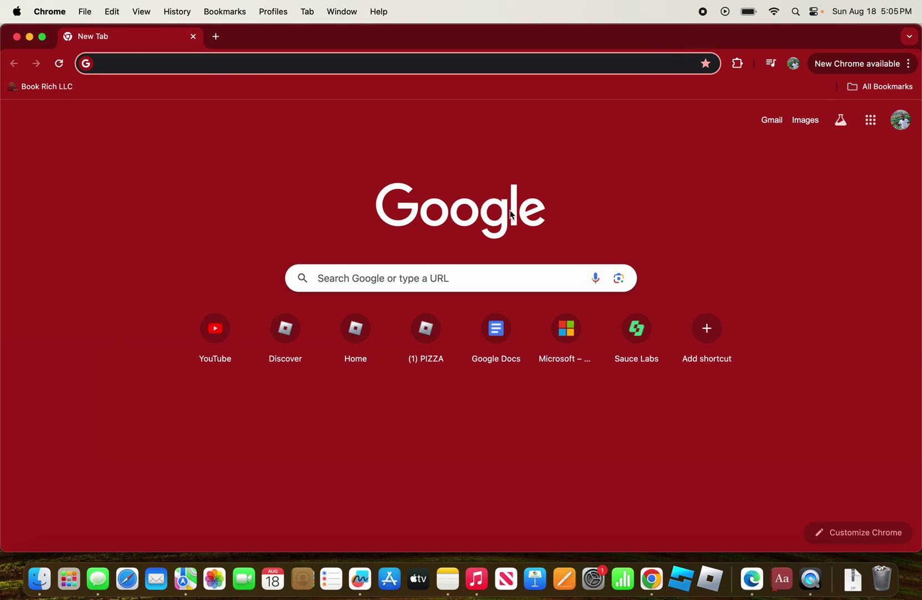